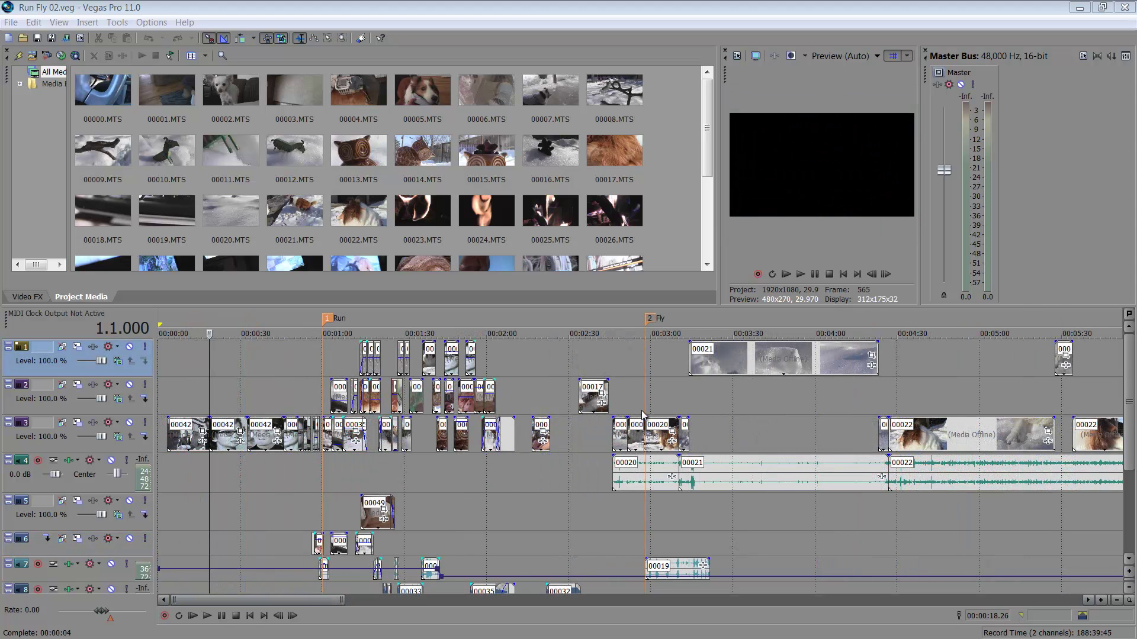
Preview the project by moving the playhead to 2:42, 0:51 and back to 0:16.
click(601, 347)
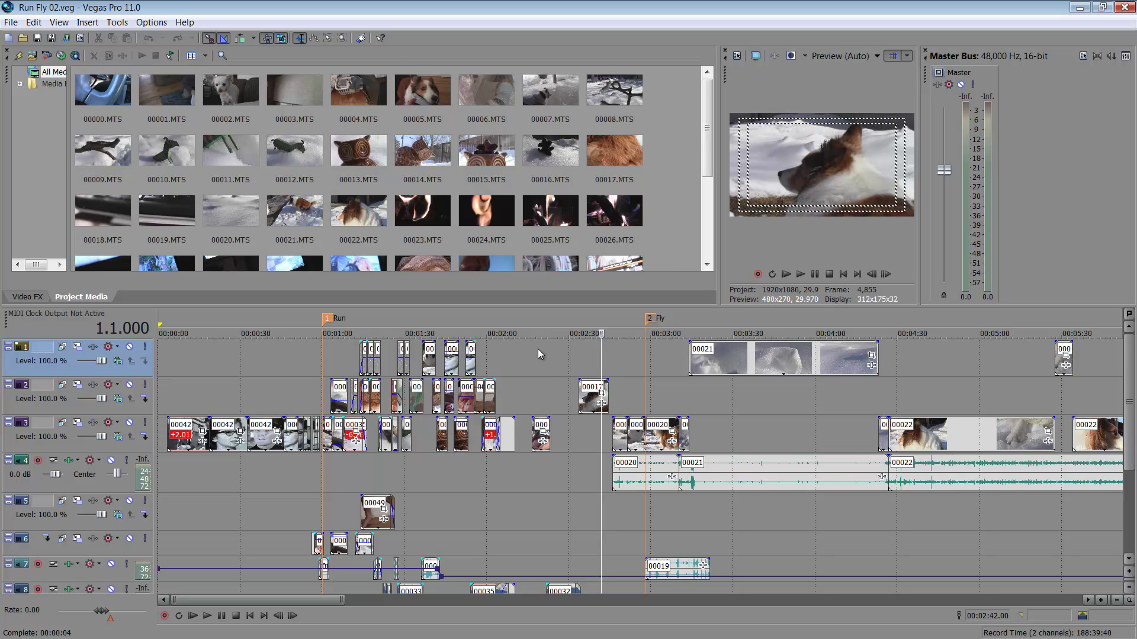
click(296, 344)
scroll(296, 343, up, 2)
scroll(295, 344, down, 3)
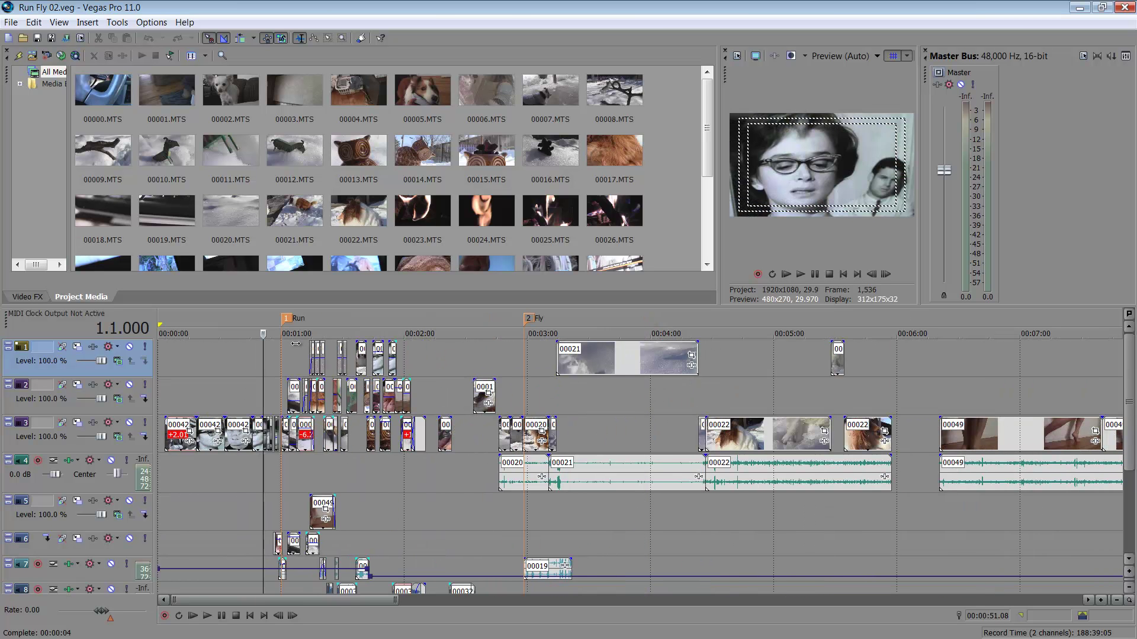
click(189, 351)
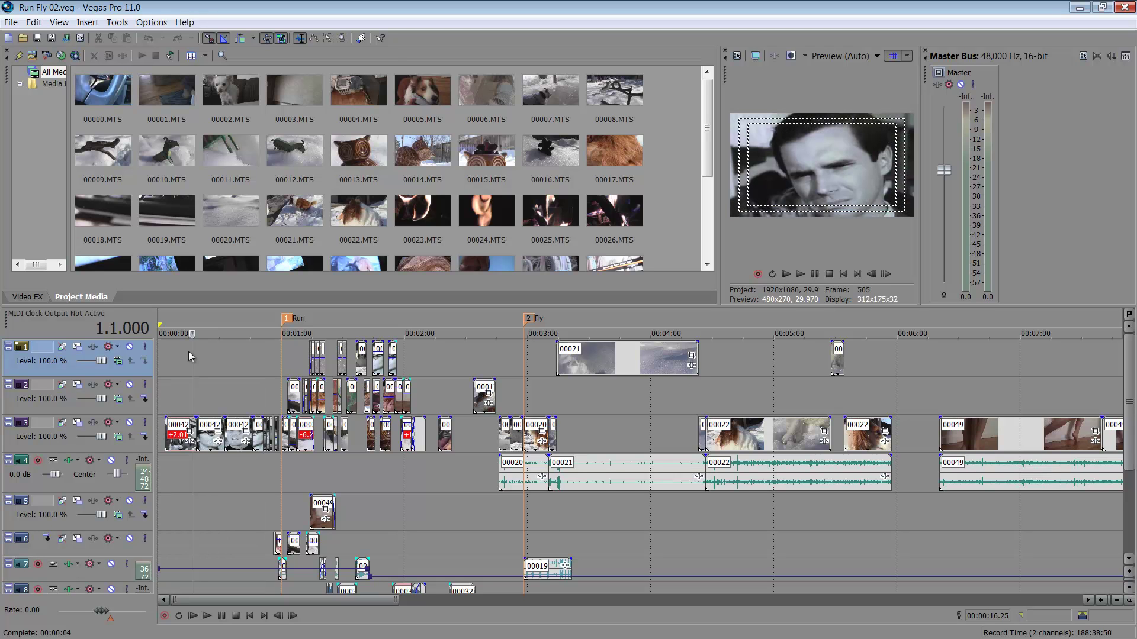
Insert an empty video track at the top and add a text media event on it near 1:13.
right_click(190, 353)
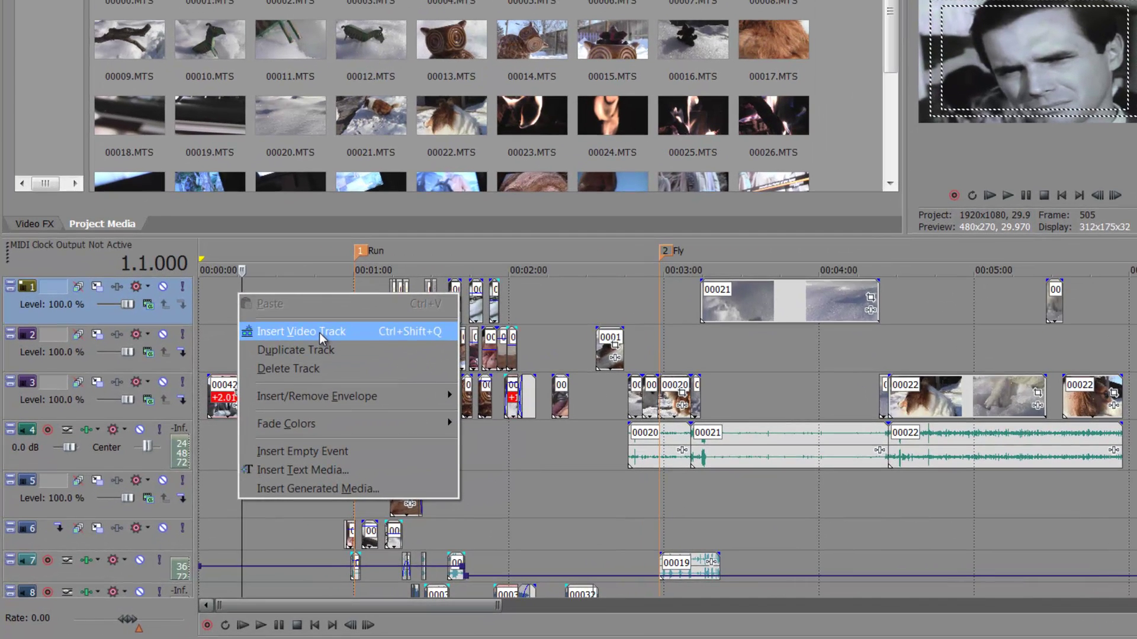
click(254, 382)
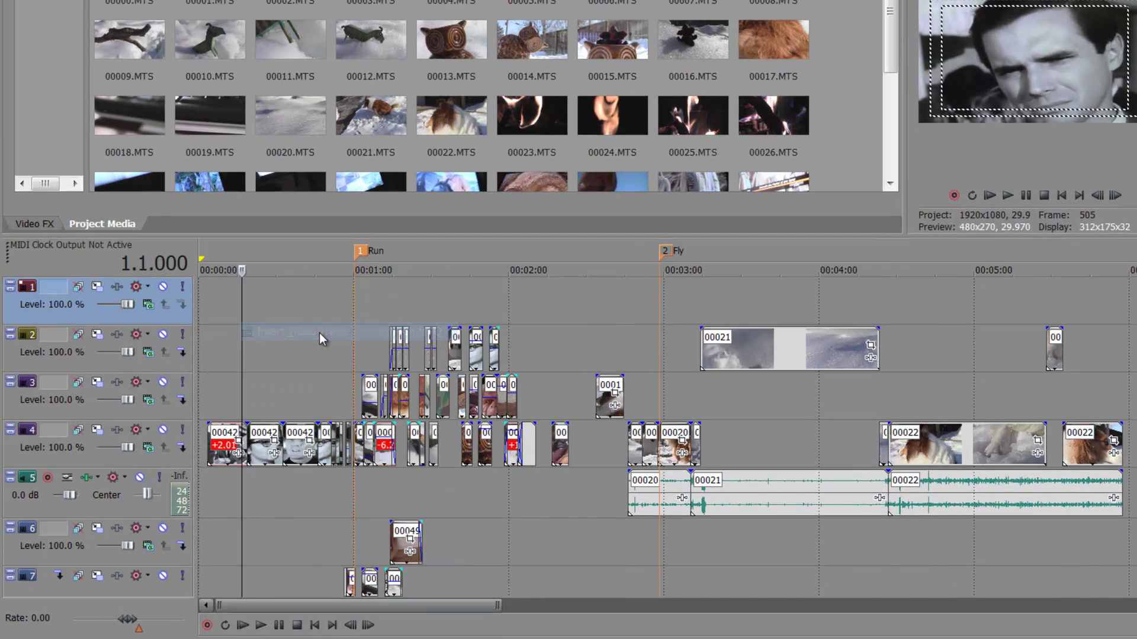
click(386, 297)
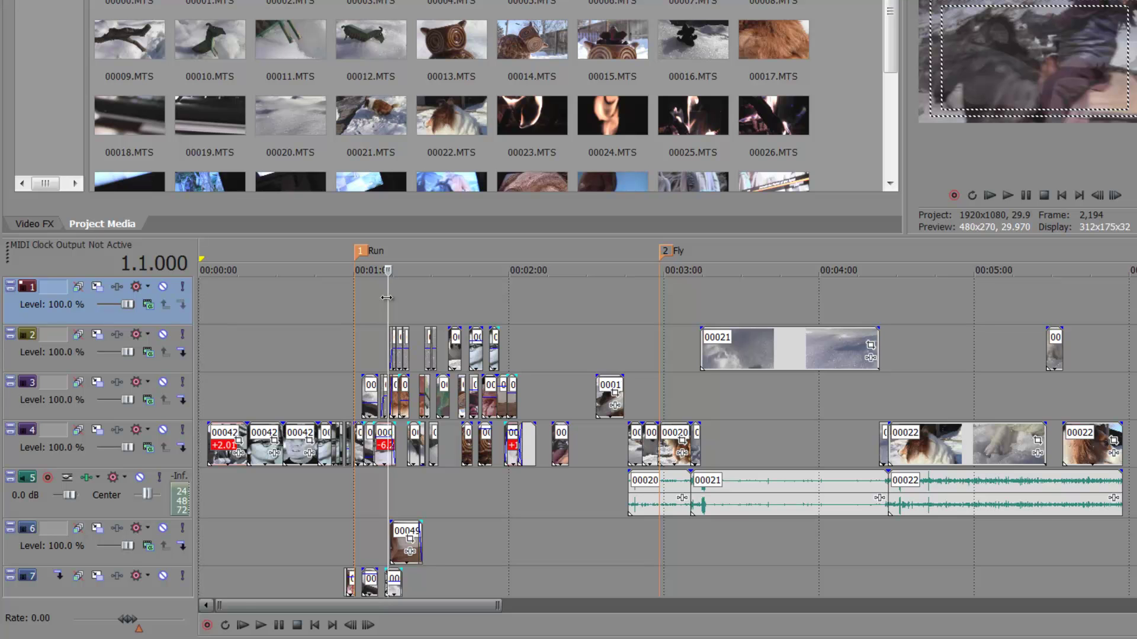
scroll(387, 297, up, 5)
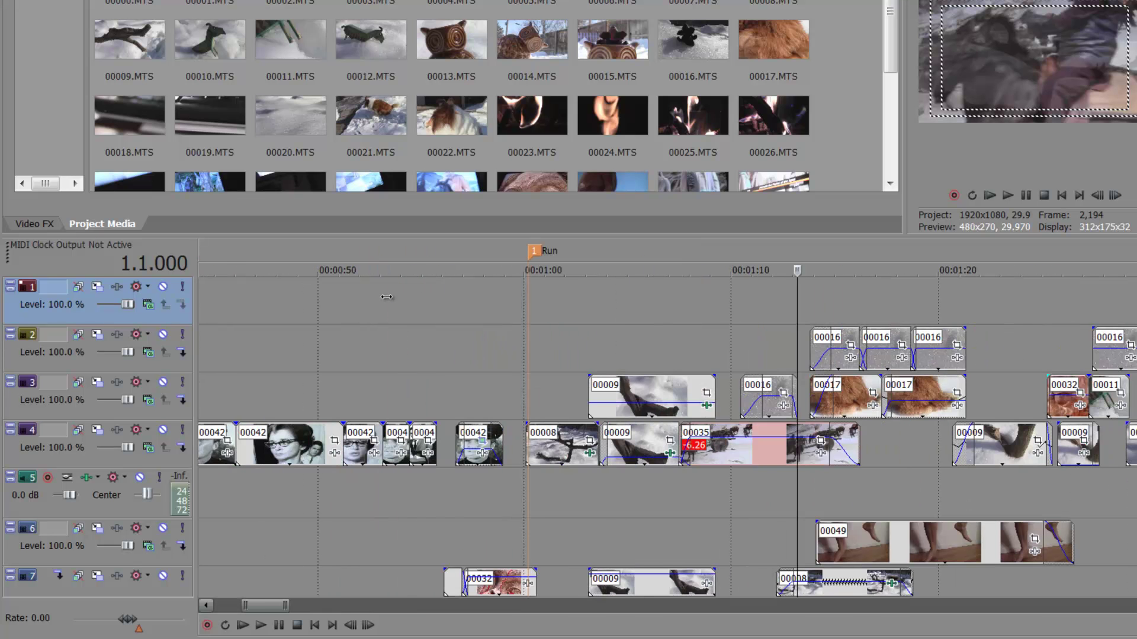
right_click(814, 292)
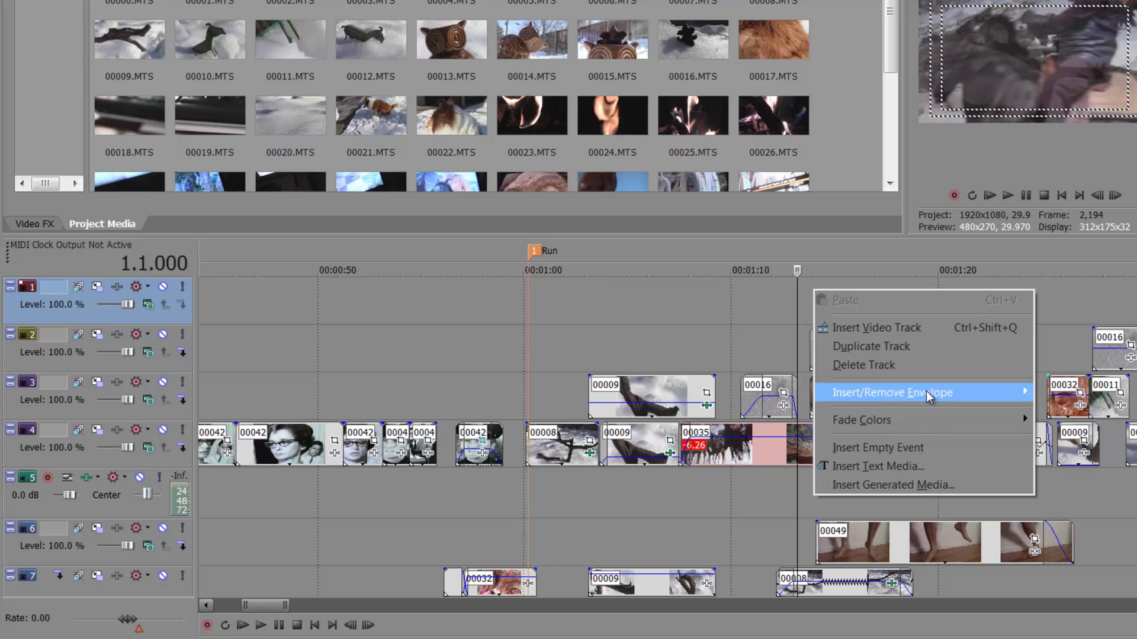
click(962, 472)
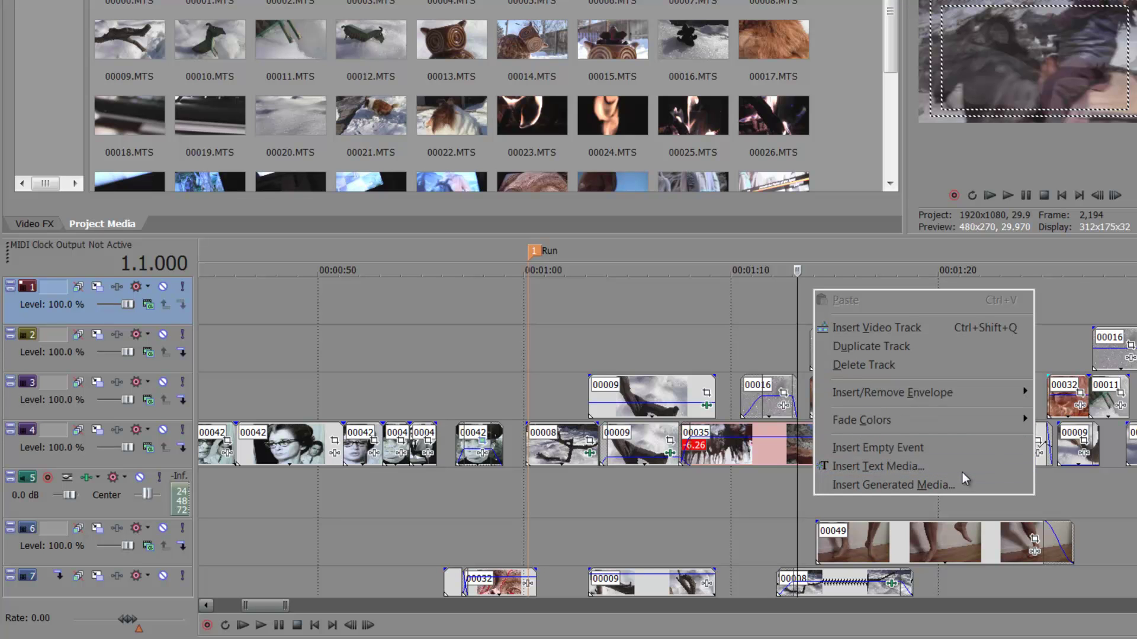
click(962, 473)
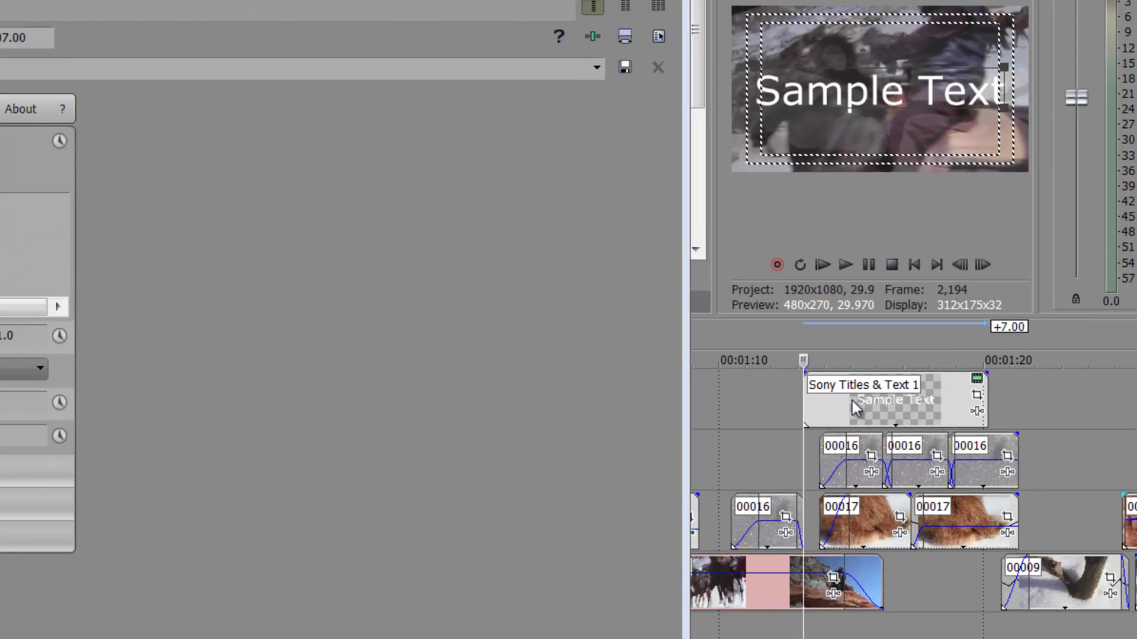
Drag the Sample Text event's top edge to lower its opacity to 79%.
drag(917, 377, 942, 355)
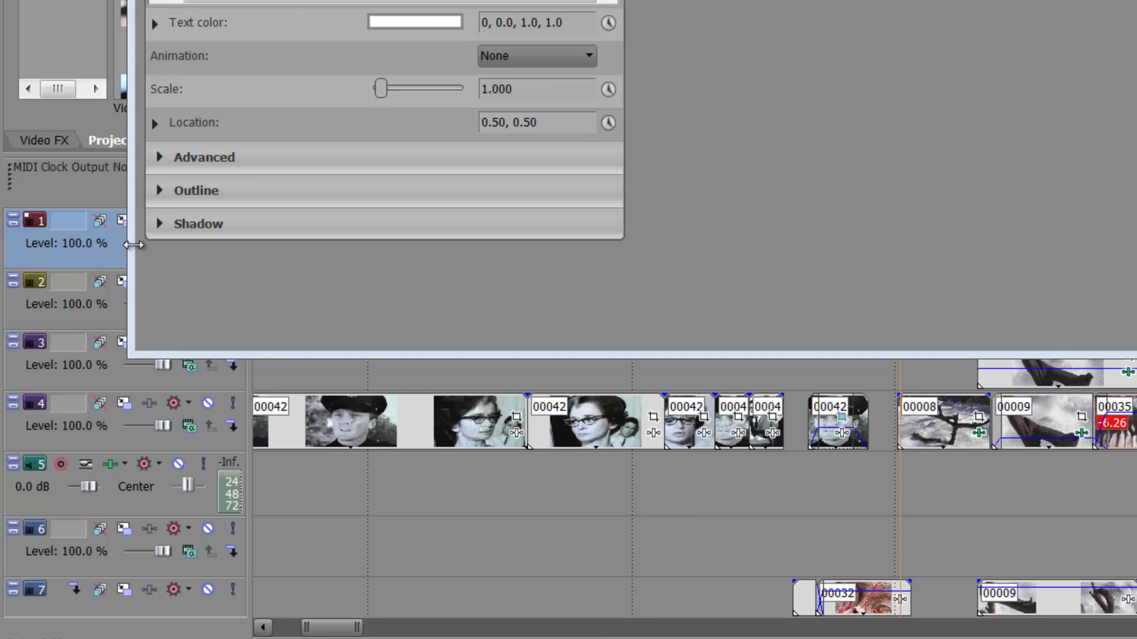
Shrink the title generator window, park the playhead inside the title event, and widen the track headers.
drag(138, 243, 264, 247)
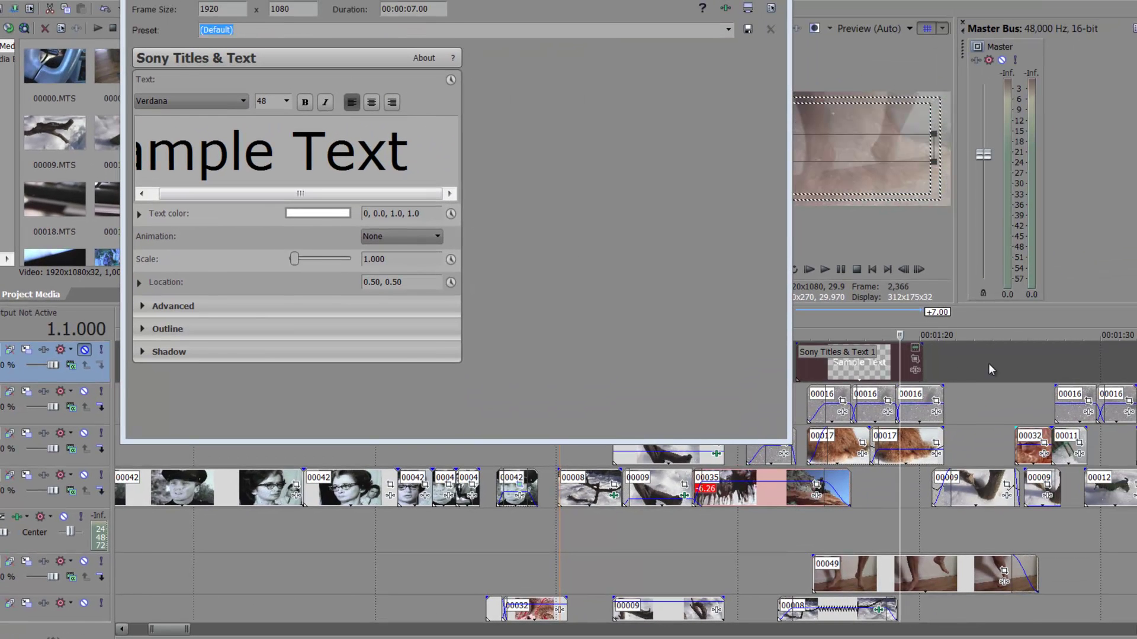
click(963, 367)
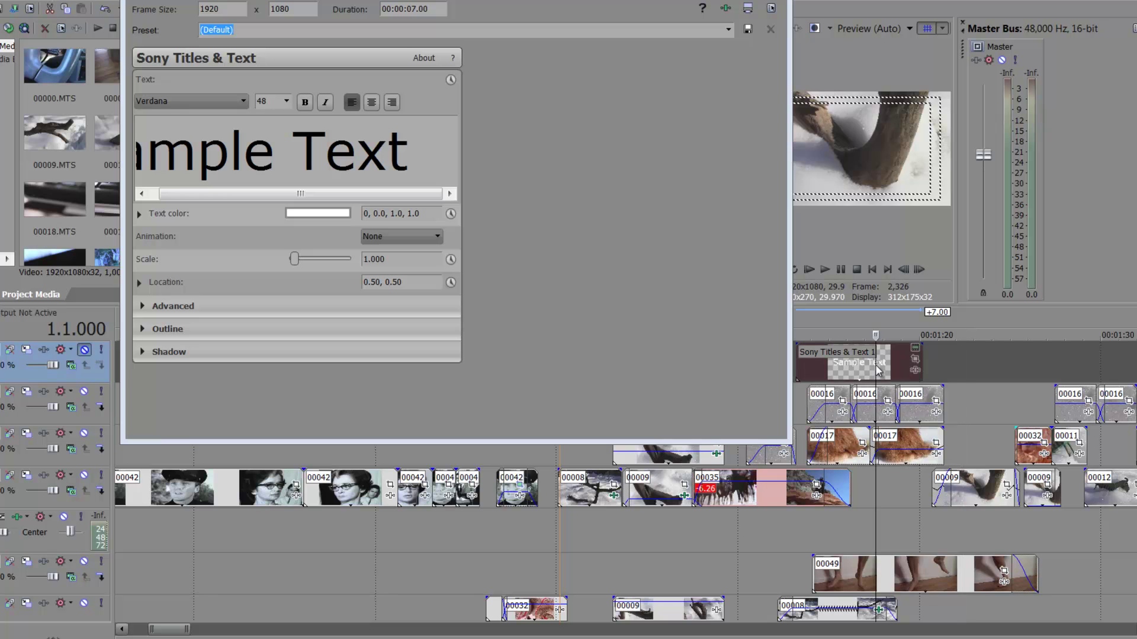
click(875, 363)
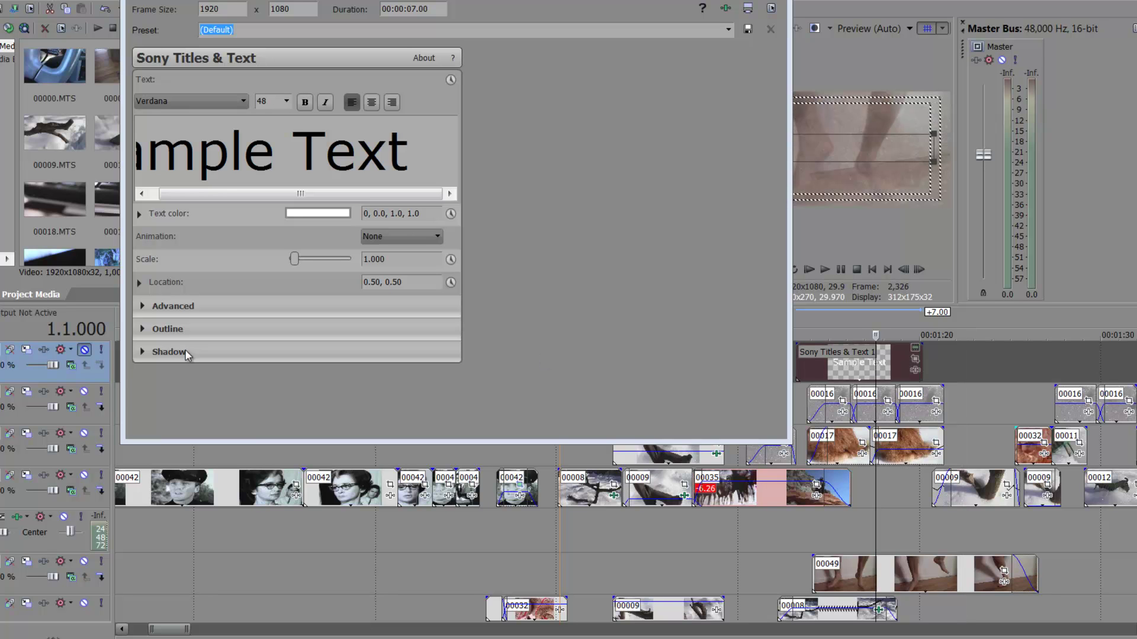
drag(112, 356, 0, 359)
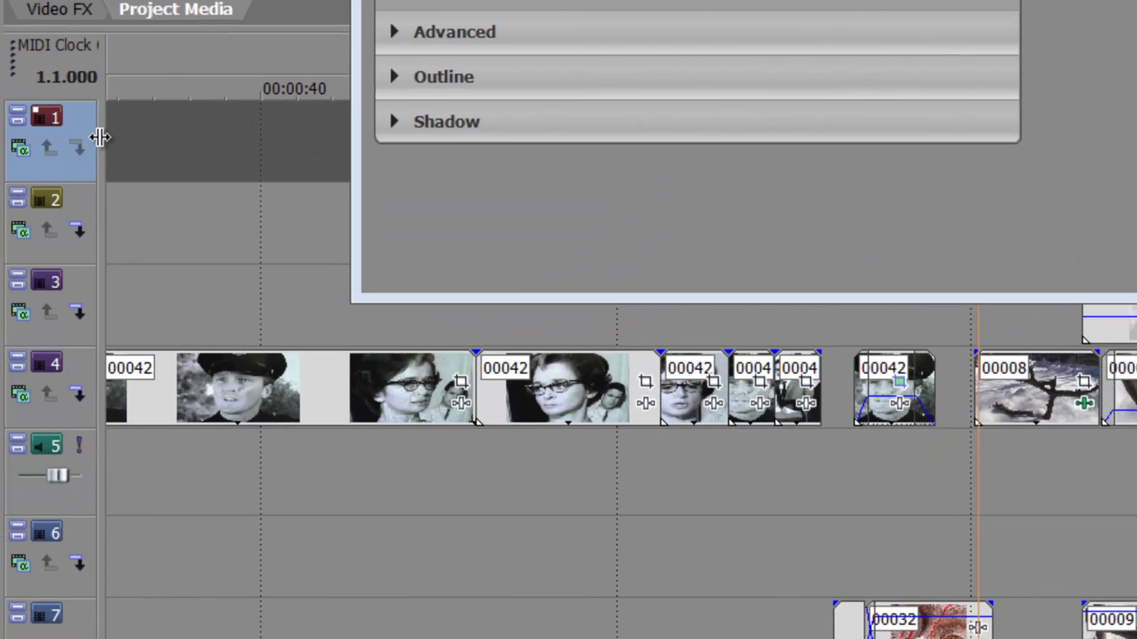
drag(100, 137, 329, 160)
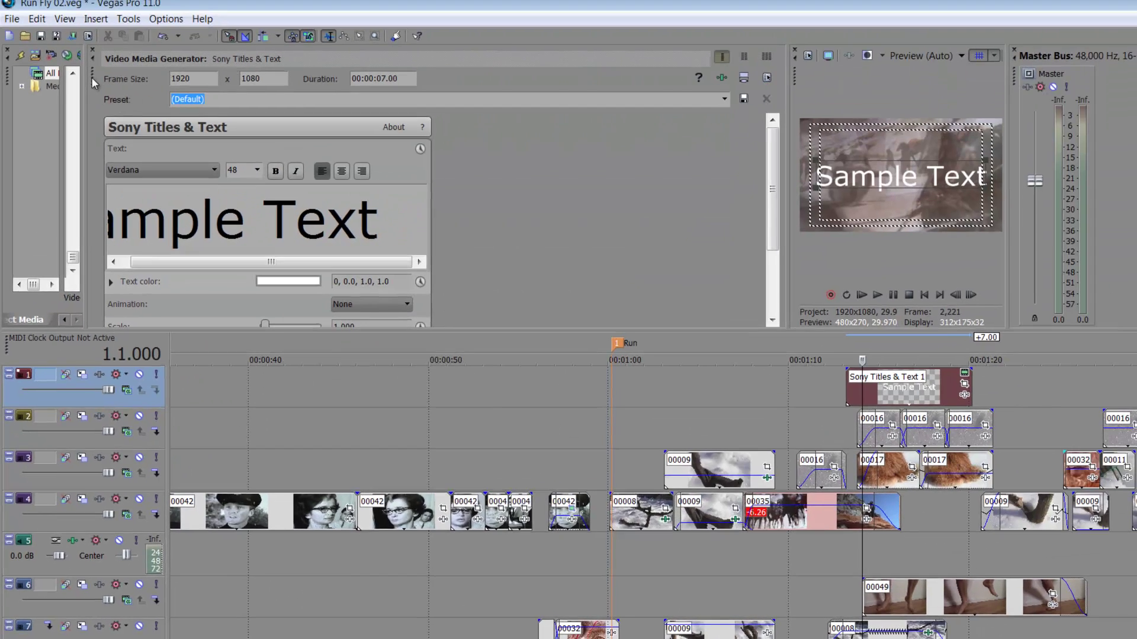
Make the Terry text red in Tekton Pro Cond and expand the outline settings.
drag(91, 77, 67, 178)
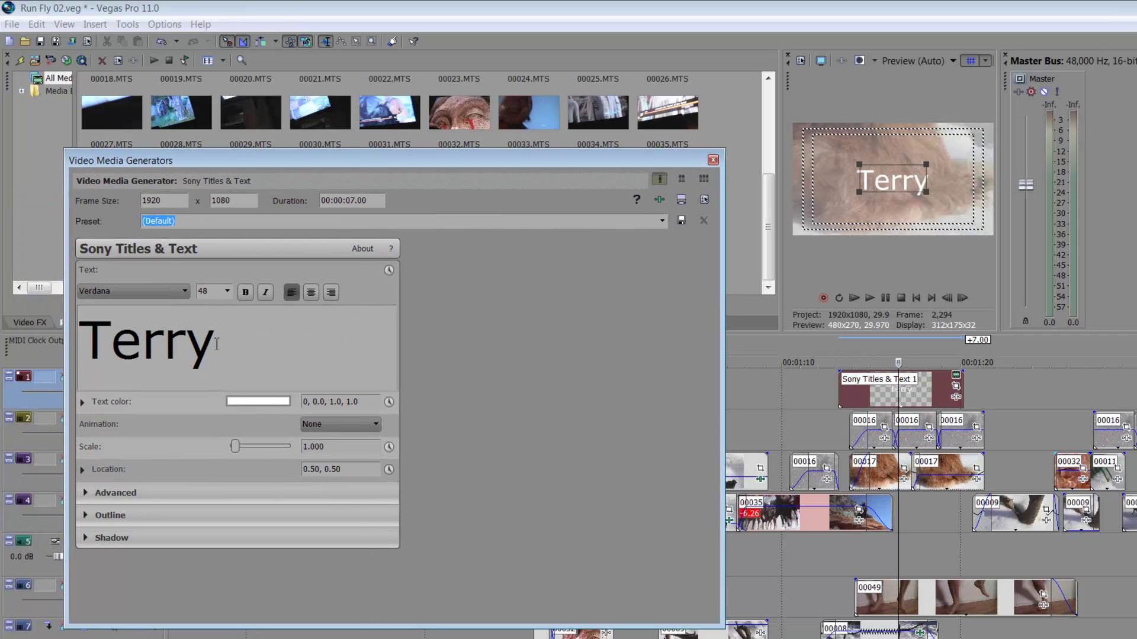
click(258, 401)
click(234, 472)
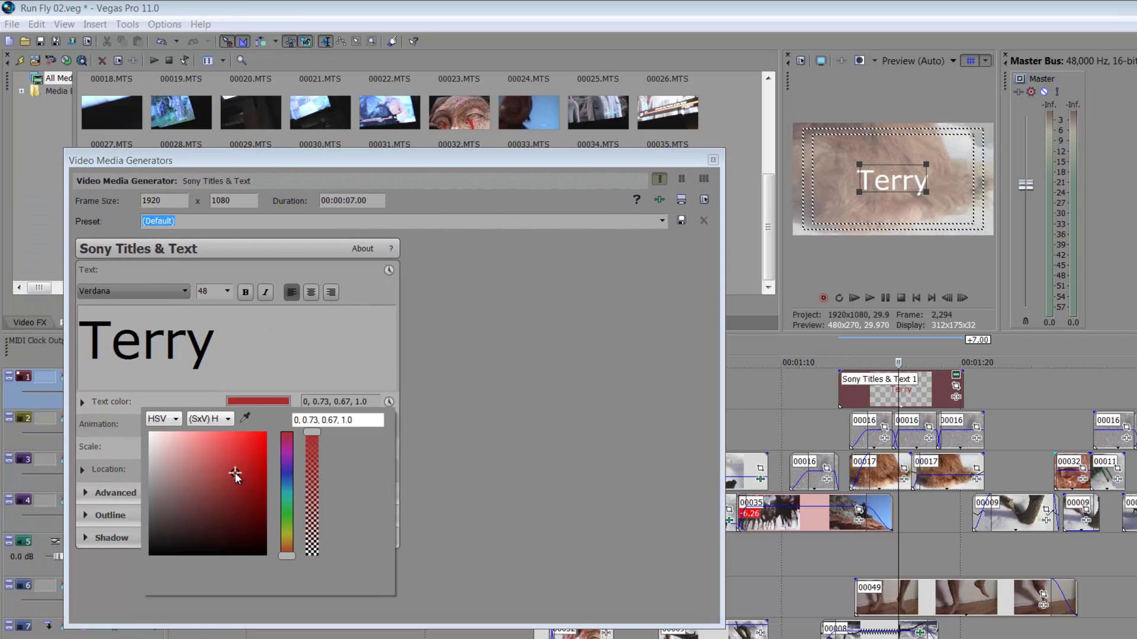
click(250, 464)
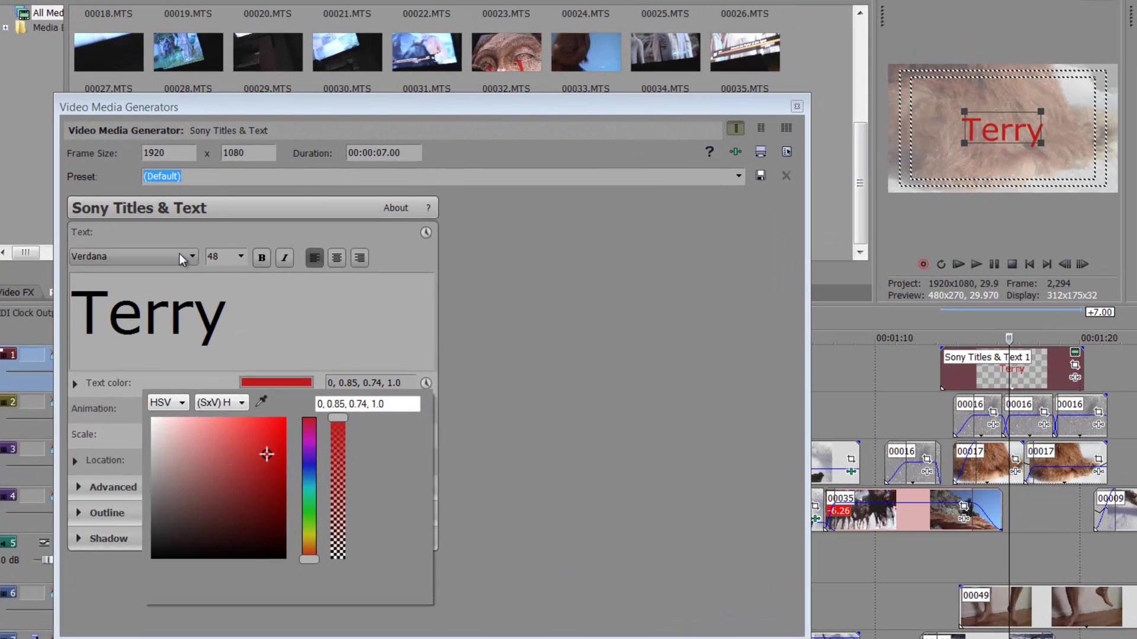
click(190, 257)
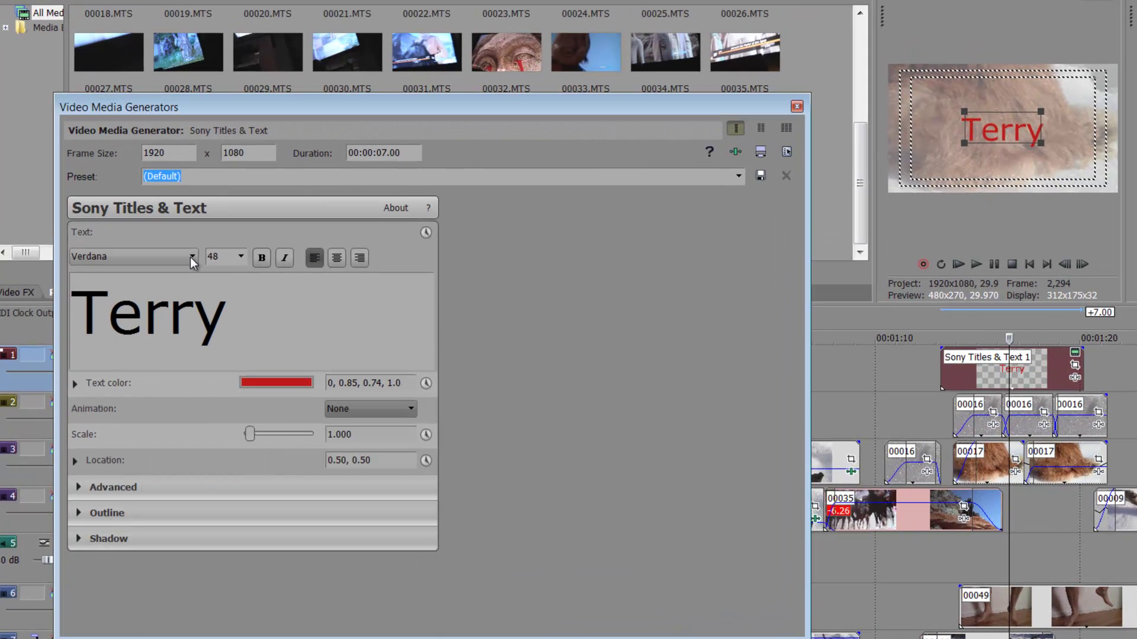
click(191, 257)
click(155, 320)
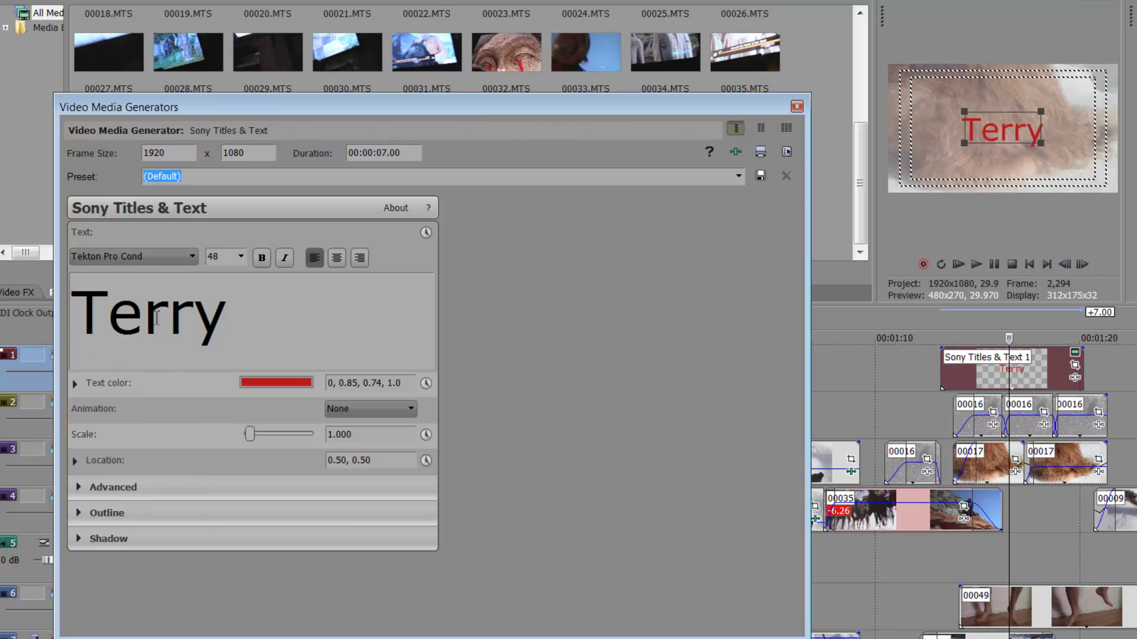
click(107, 512)
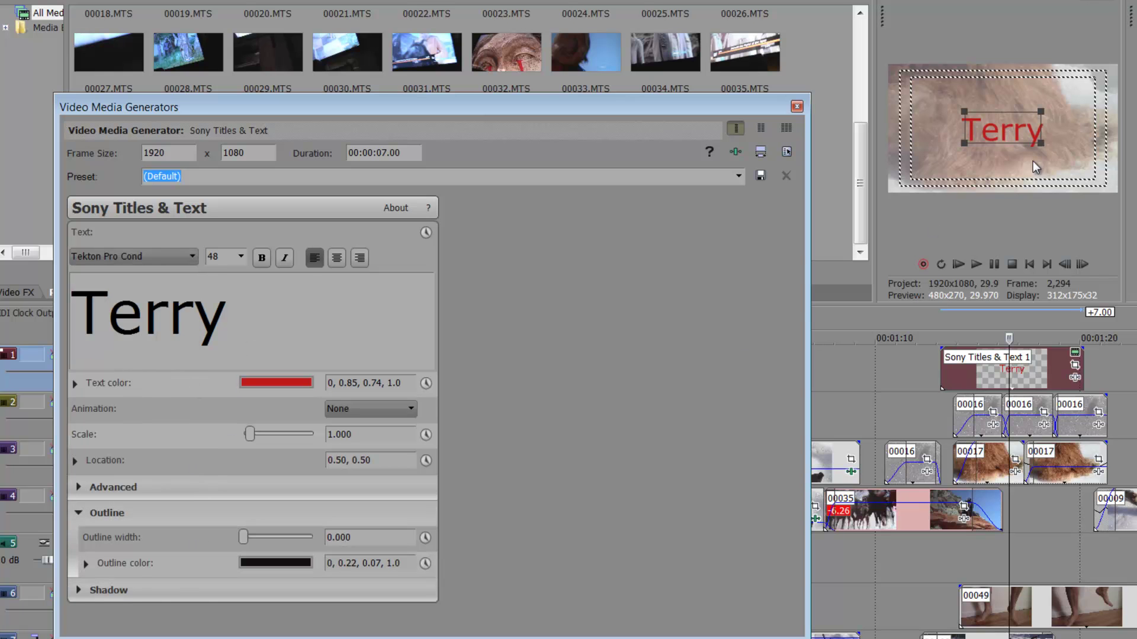
Reselect the title event, enlarge the video preview, and drag Terry to location 0.47, 0.45.
click(1027, 370)
click(1022, 380)
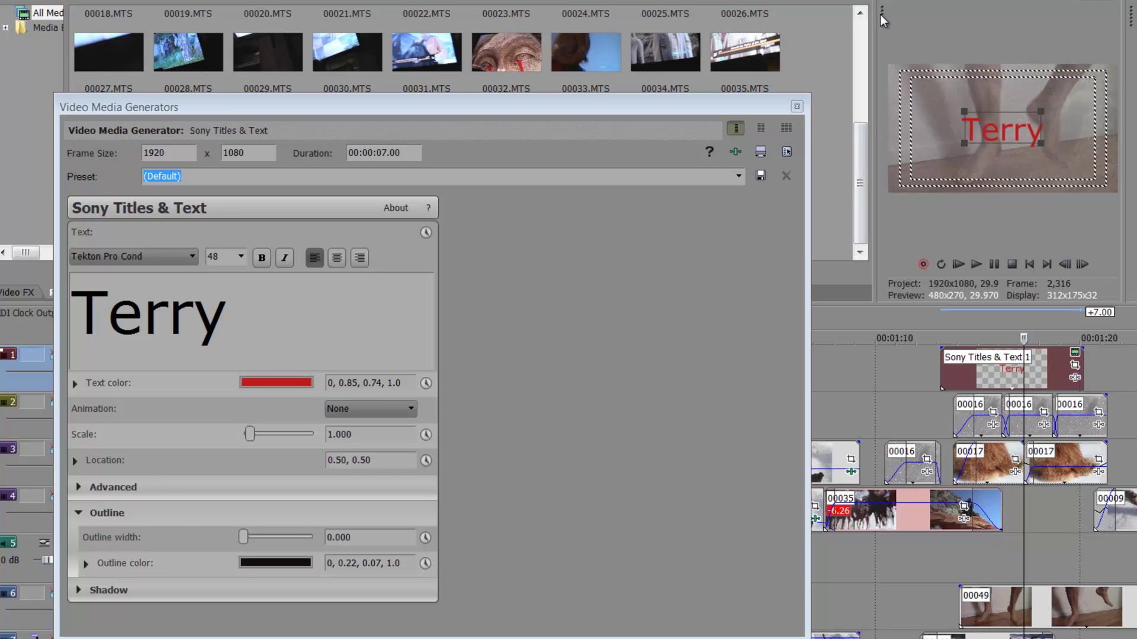
drag(882, 16, 602, 224)
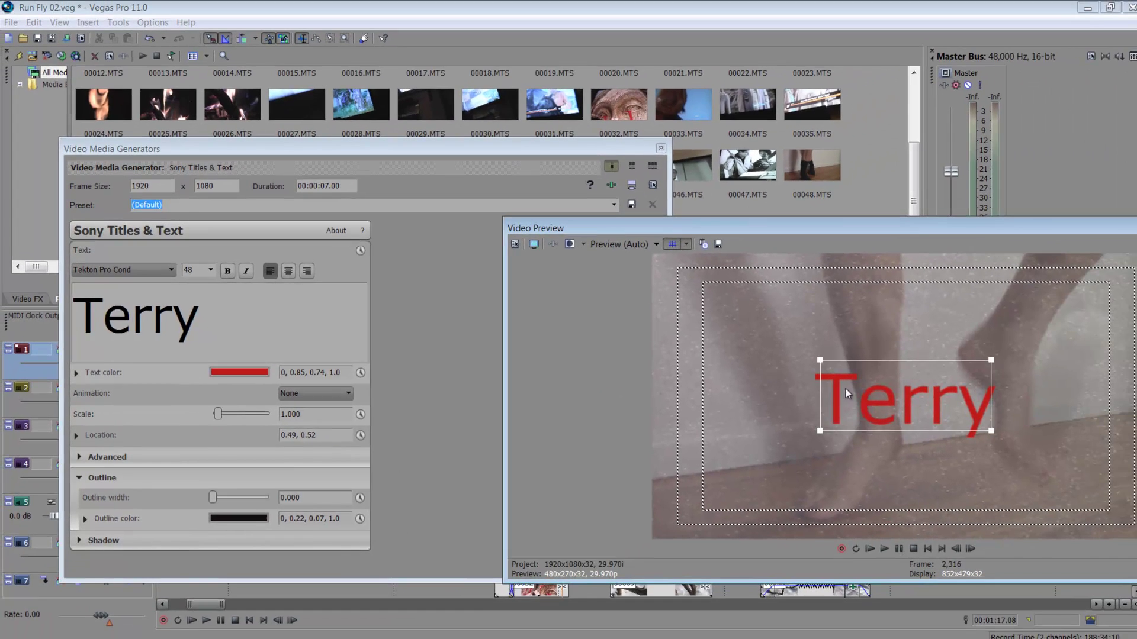
drag(846, 389, 783, 456)
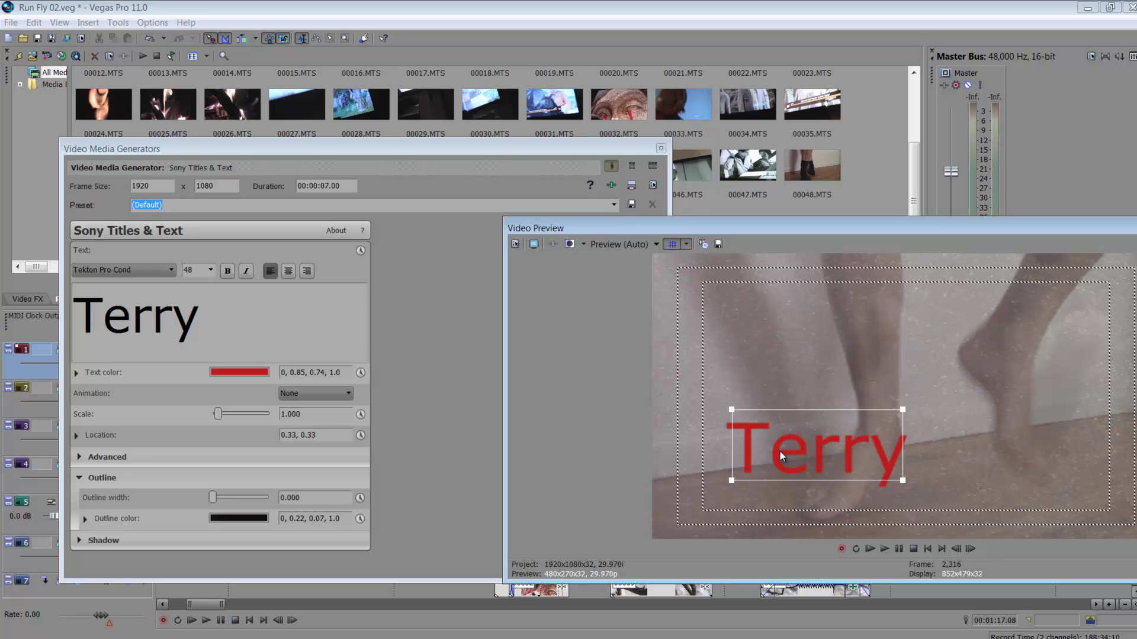
mouse_move(869, 416)
mouse_down()
mouse_move(879, 415)
mouse_move(854, 420)
mouse_up()
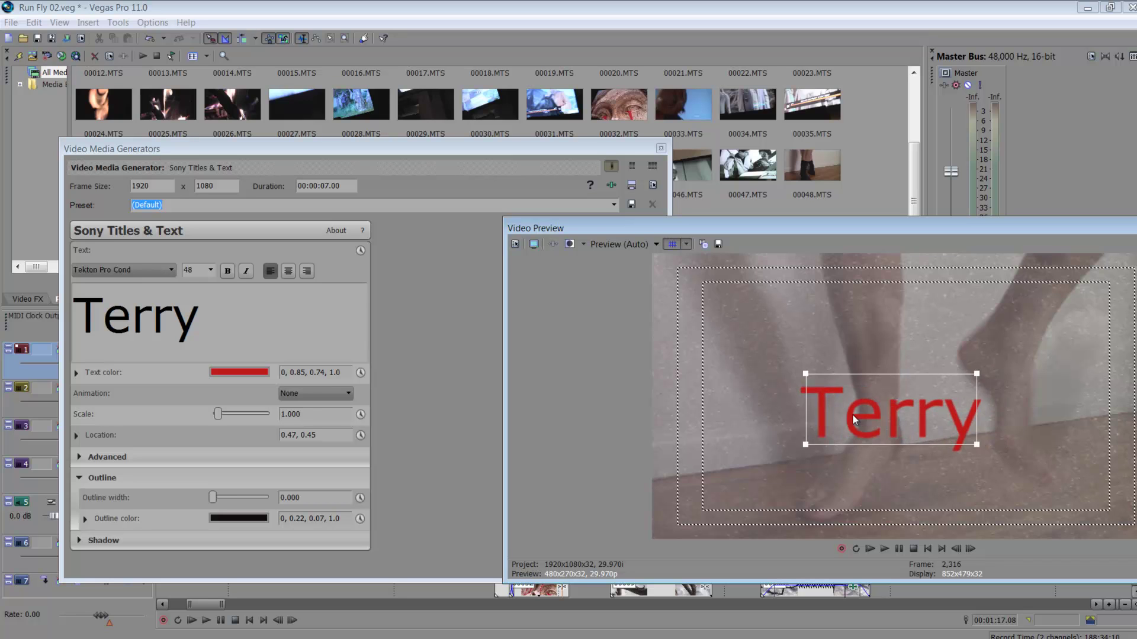
Save the title settings as the 'Terry' preset and close the generator window.
click(159, 203)
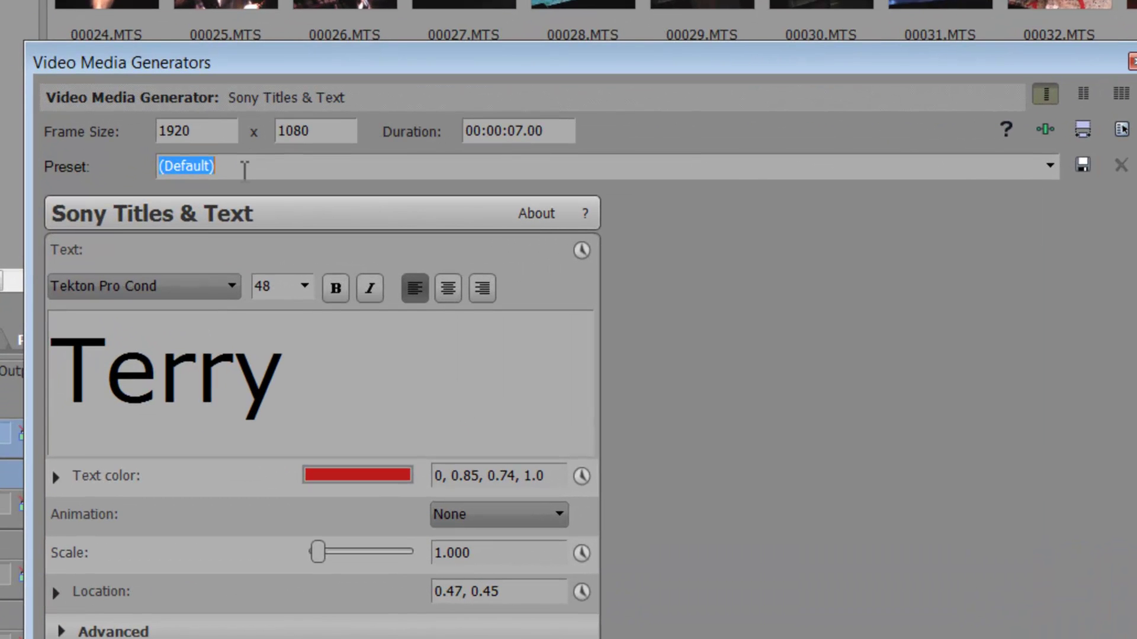
text(Terry)
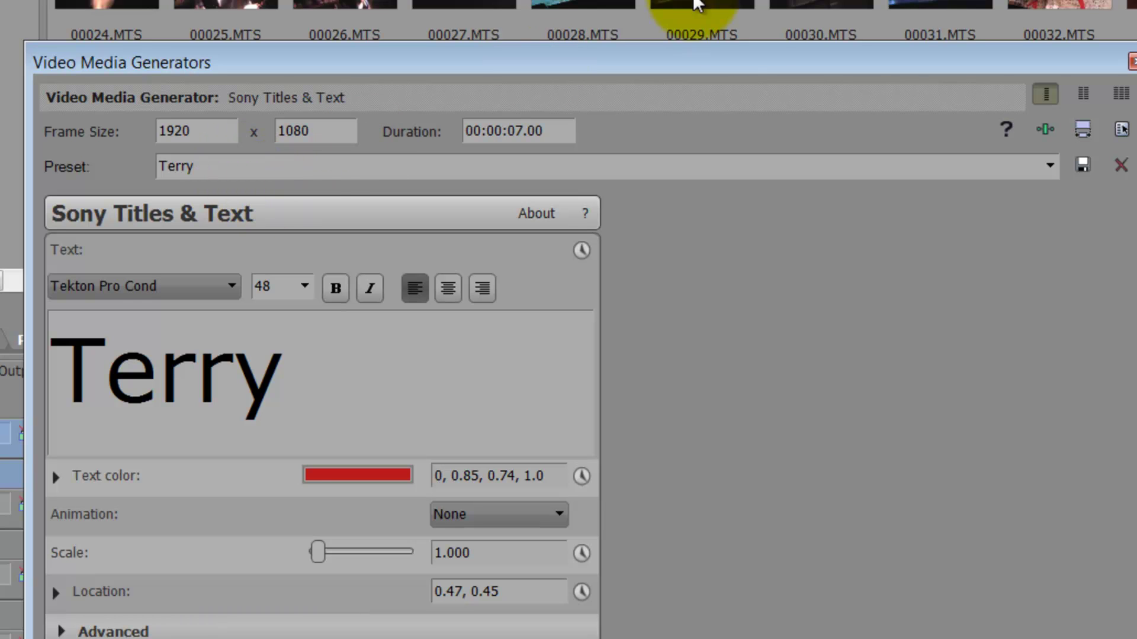
click(1083, 167)
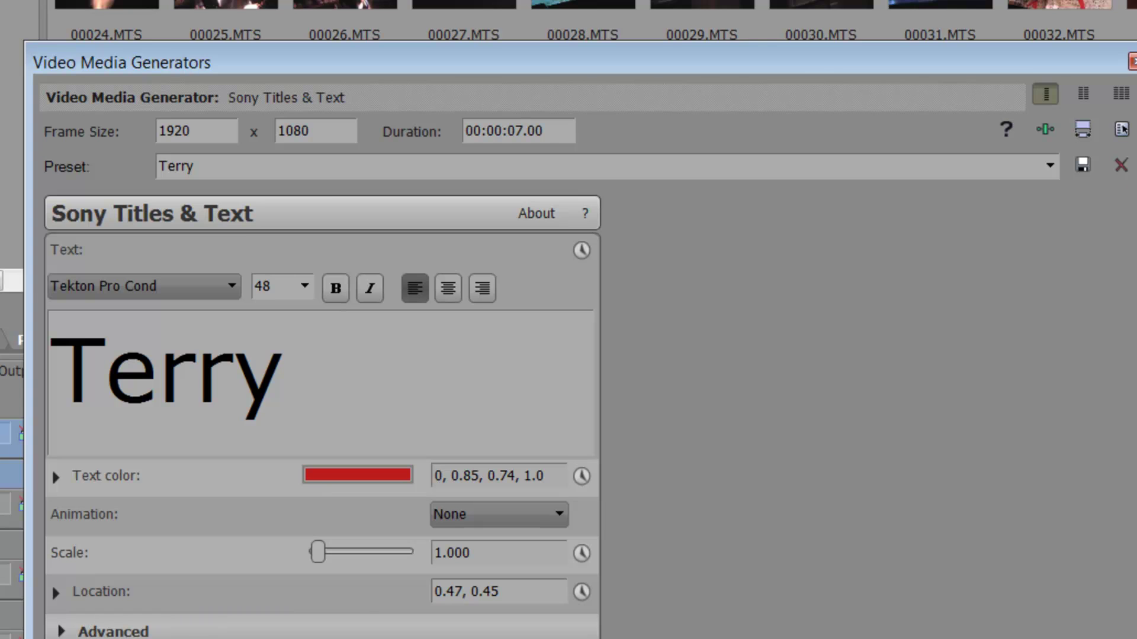
click(1131, 61)
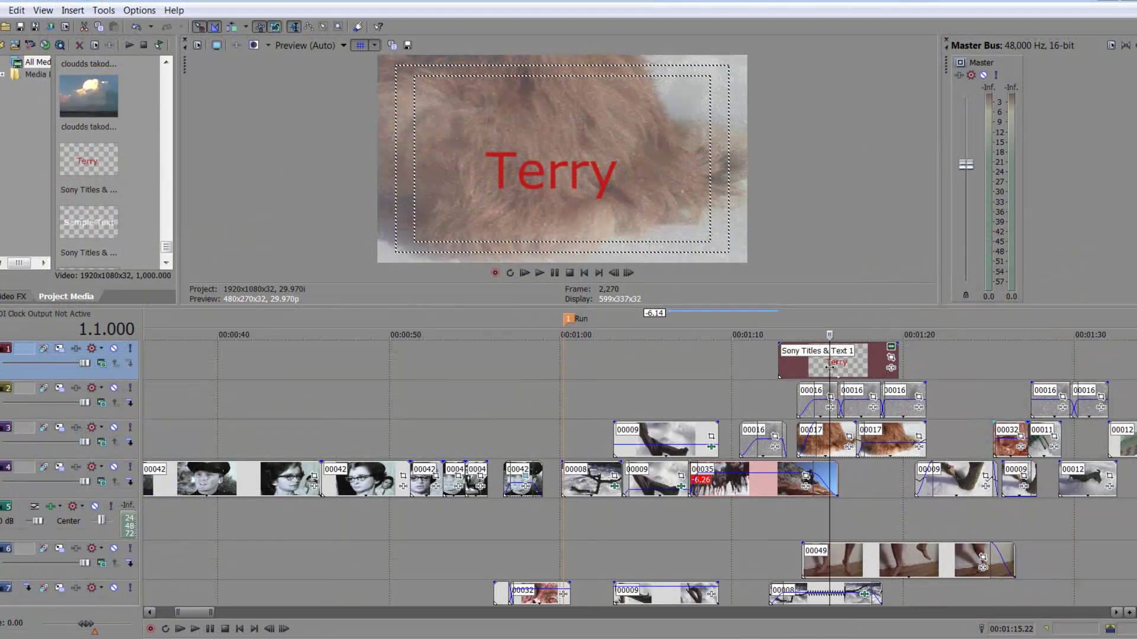
Add a new text media event on track 1 at 1:00 and open its preset list.
right_click(581, 364)
click(567, 355)
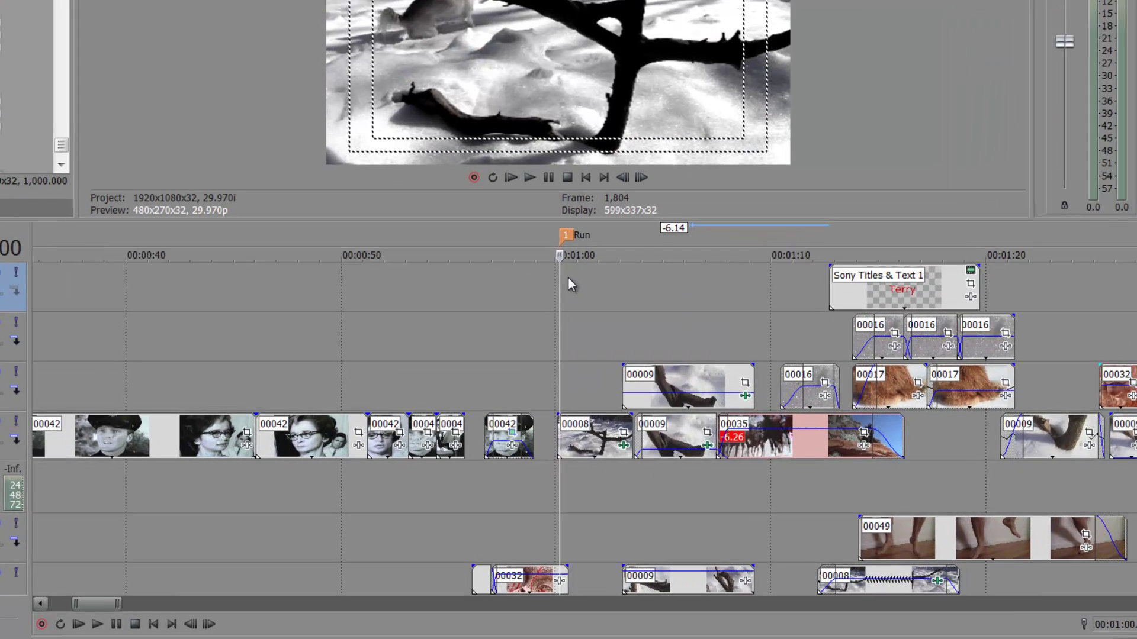
right_click(572, 353)
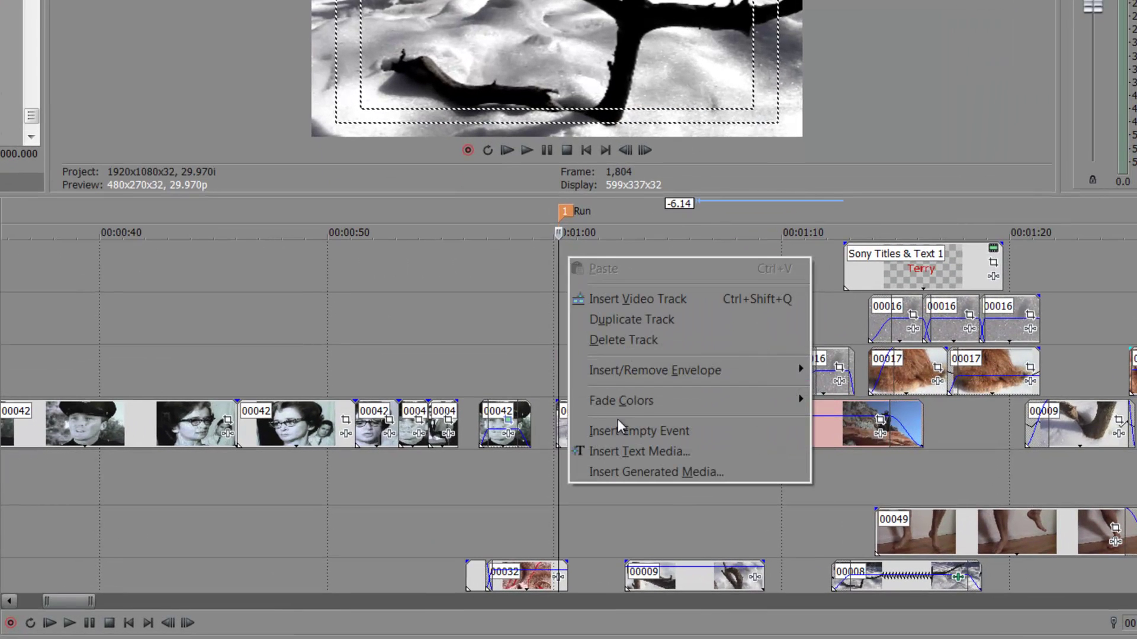
click(630, 457)
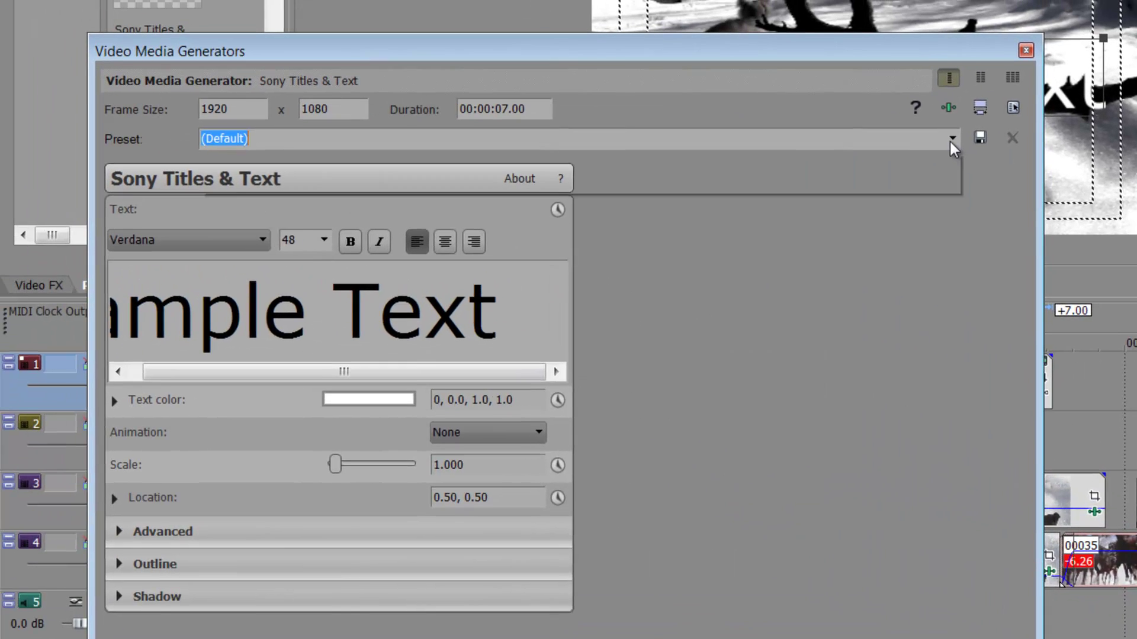
click(950, 141)
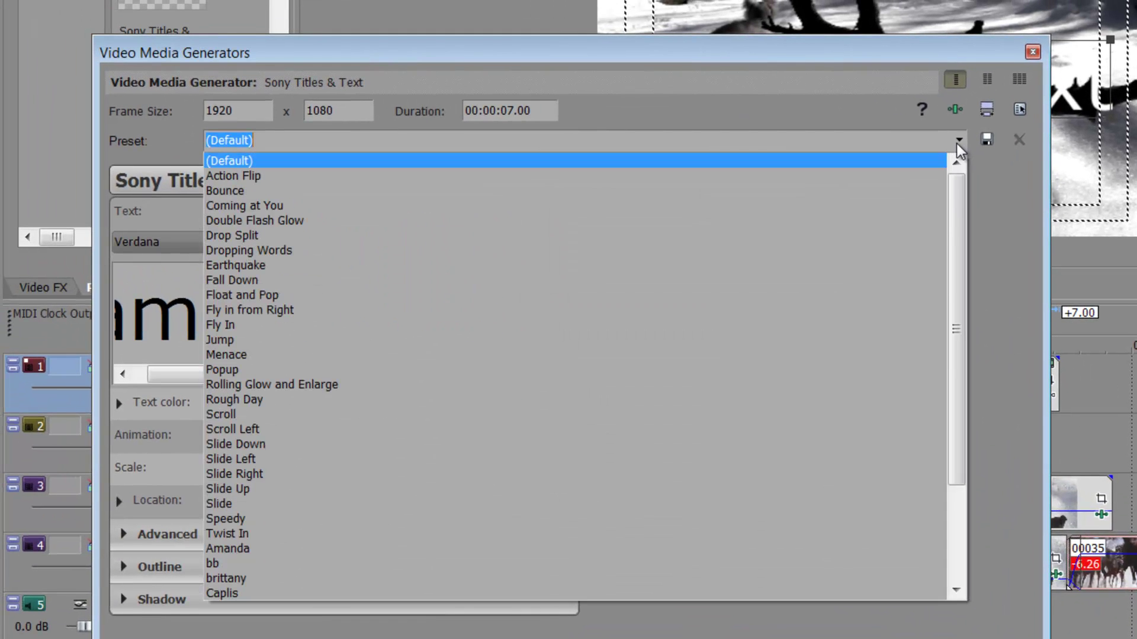
drag(960, 194, 954, 443)
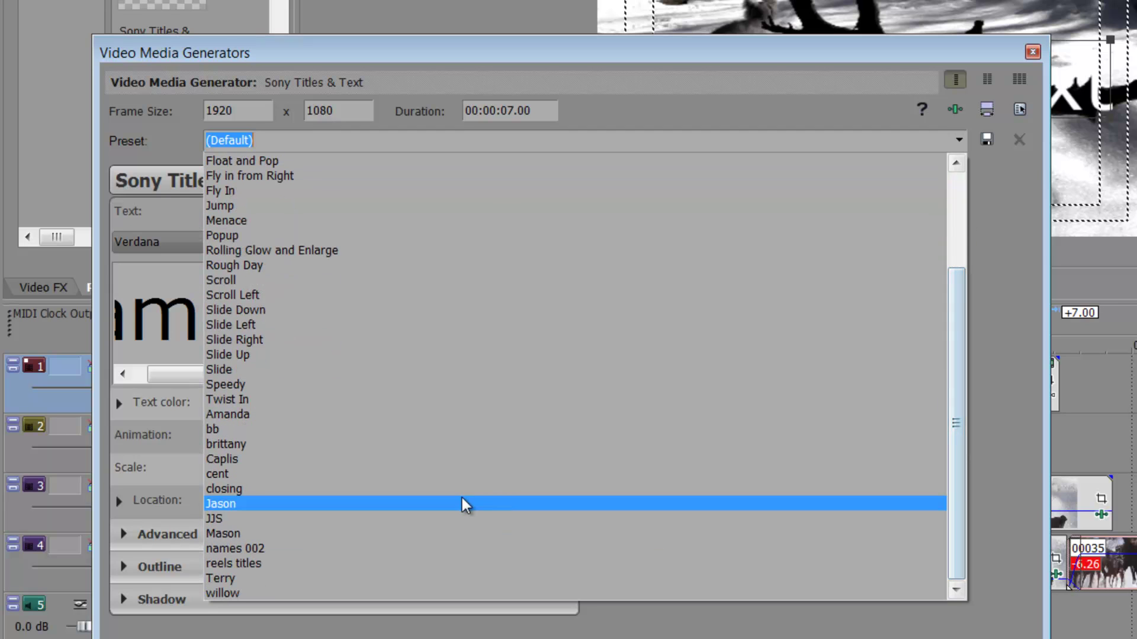
Load the Terry preset and replace the text with 'Sallie'.
click(258, 579)
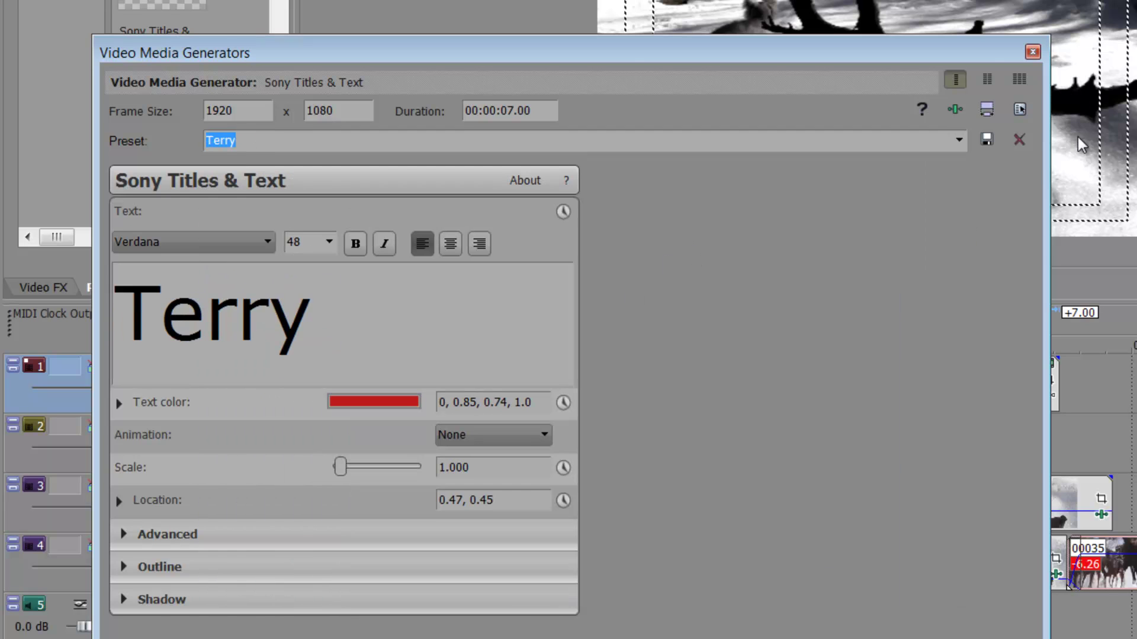
drag(1016, 56, 1077, 313)
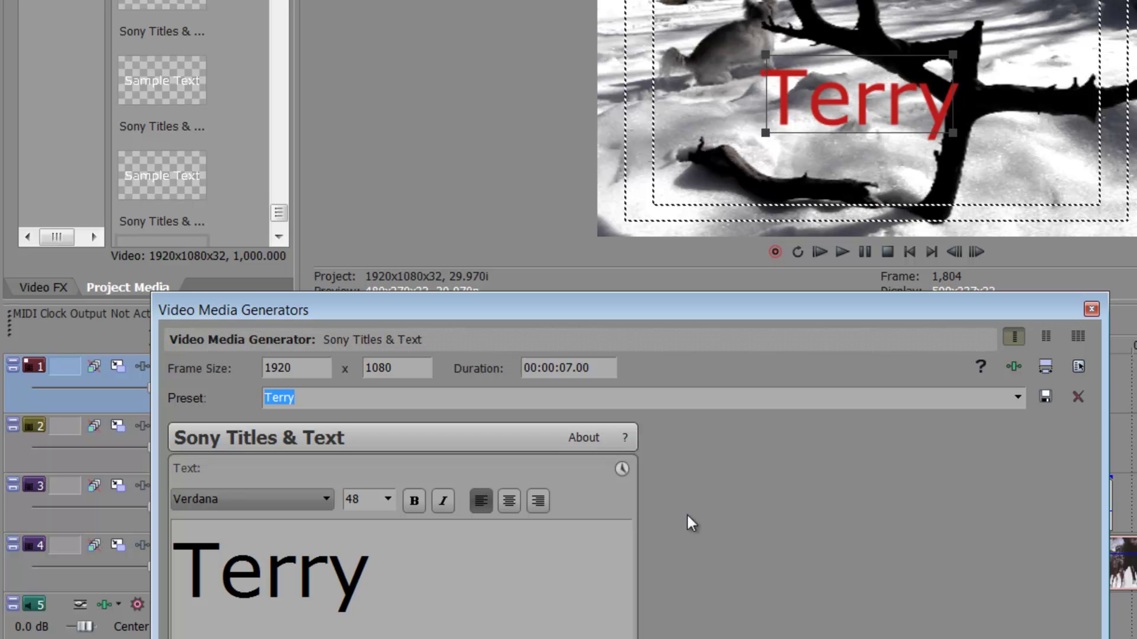
drag(380, 591, 1, 601)
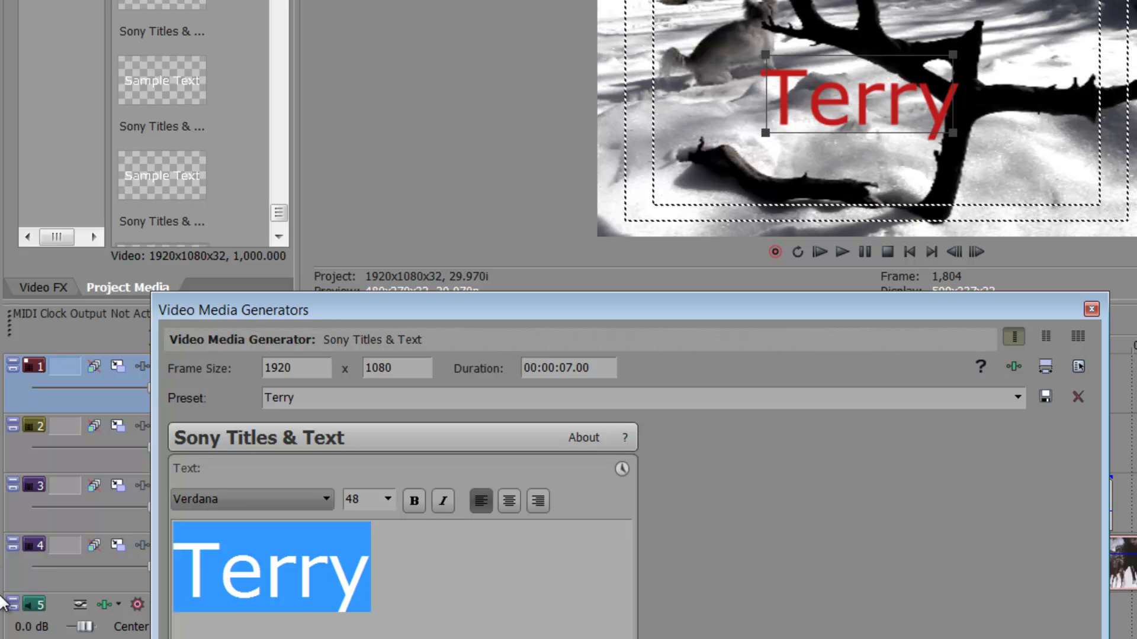
text(Sallie)
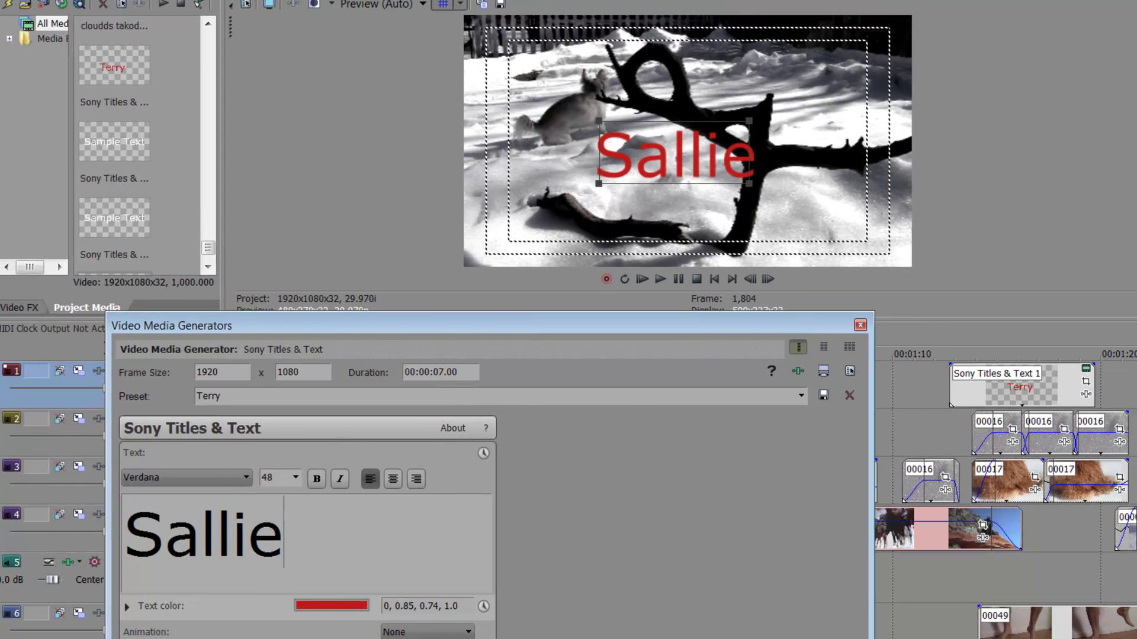
Enlarge the Sallie title and move it toward the lower right of the frame.
drag(748, 119, 809, 90)
drag(707, 131, 788, 176)
click(859, 325)
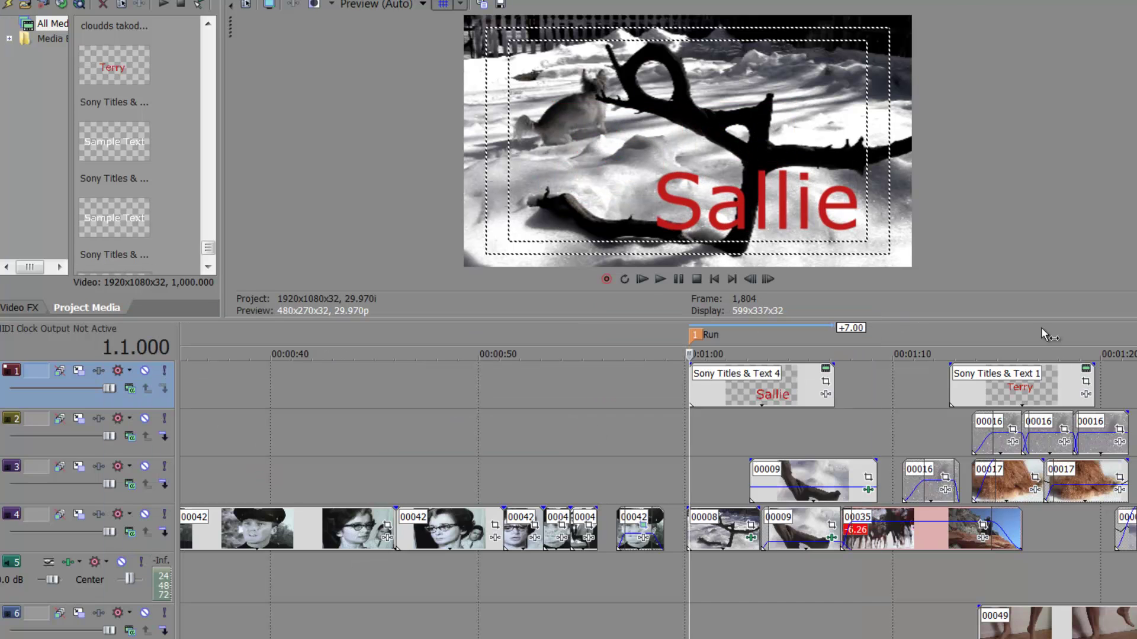
Add a Pan/Crop keyframe about 5 seconds in, cropping to 1,604.4 × 715.9 around Sallie.
click(827, 384)
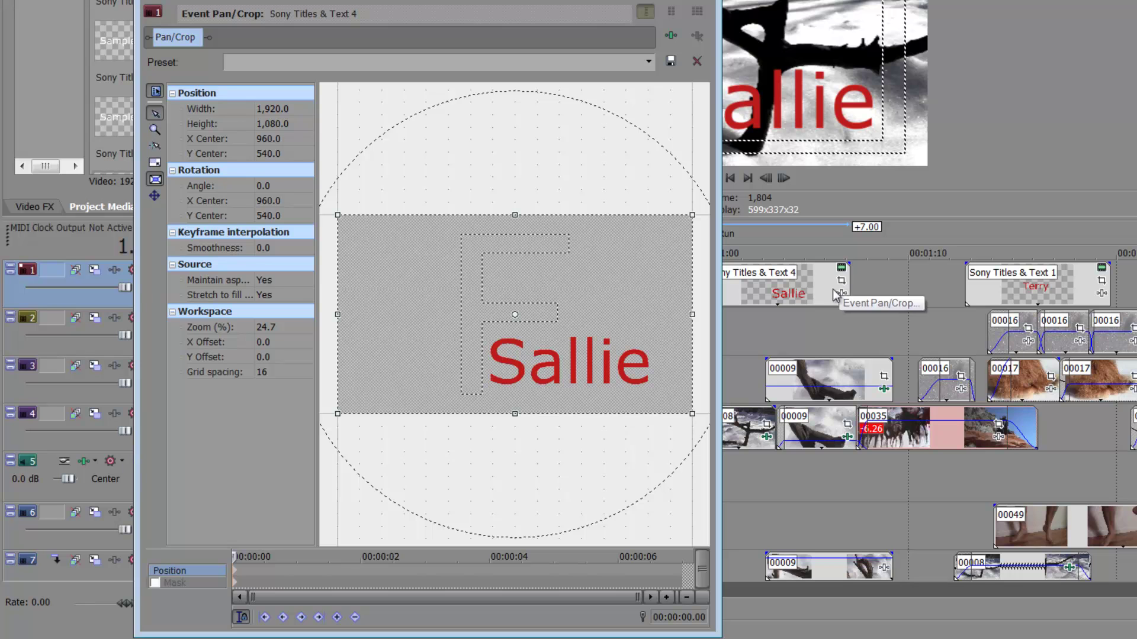
click(236, 558)
drag(237, 558, 584, 584)
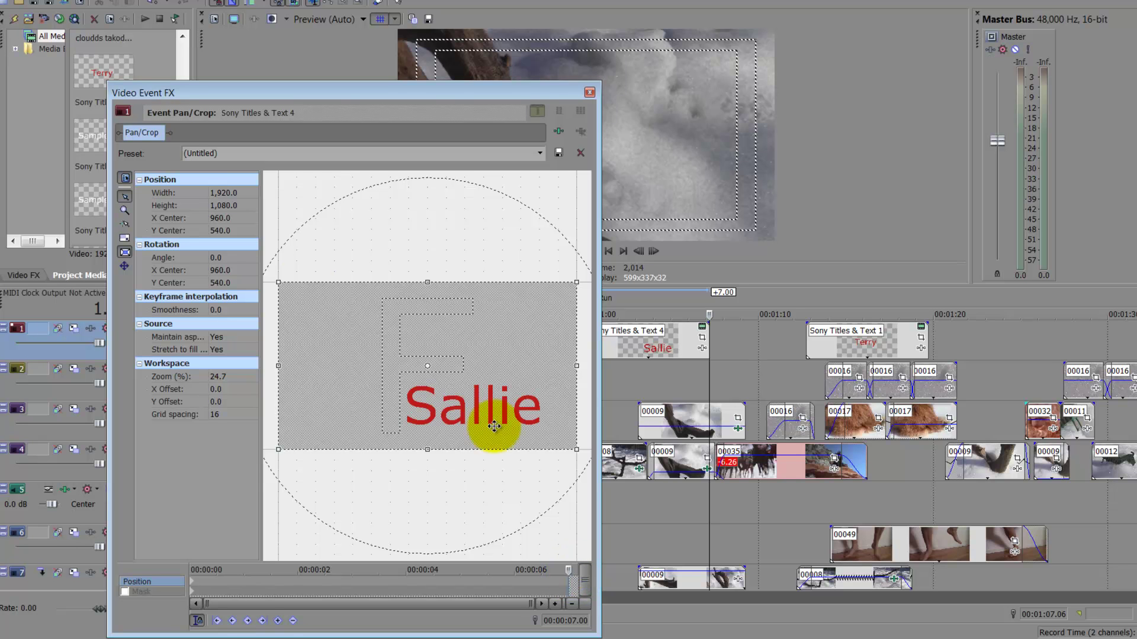
drag(279, 283, 383, 371)
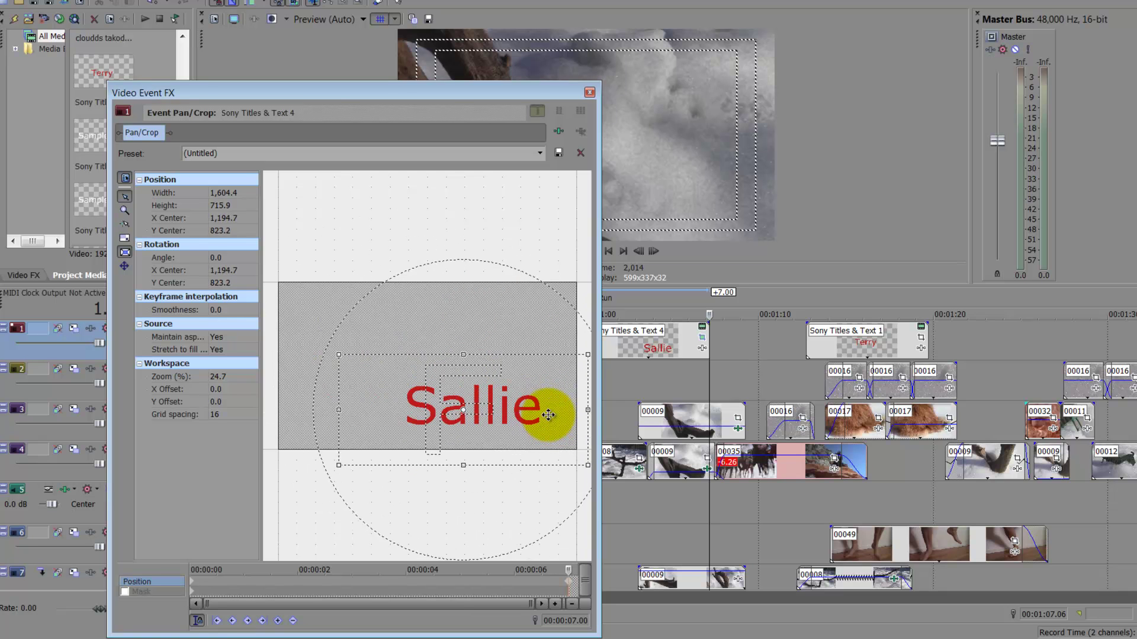
drag(541, 411, 543, 414)
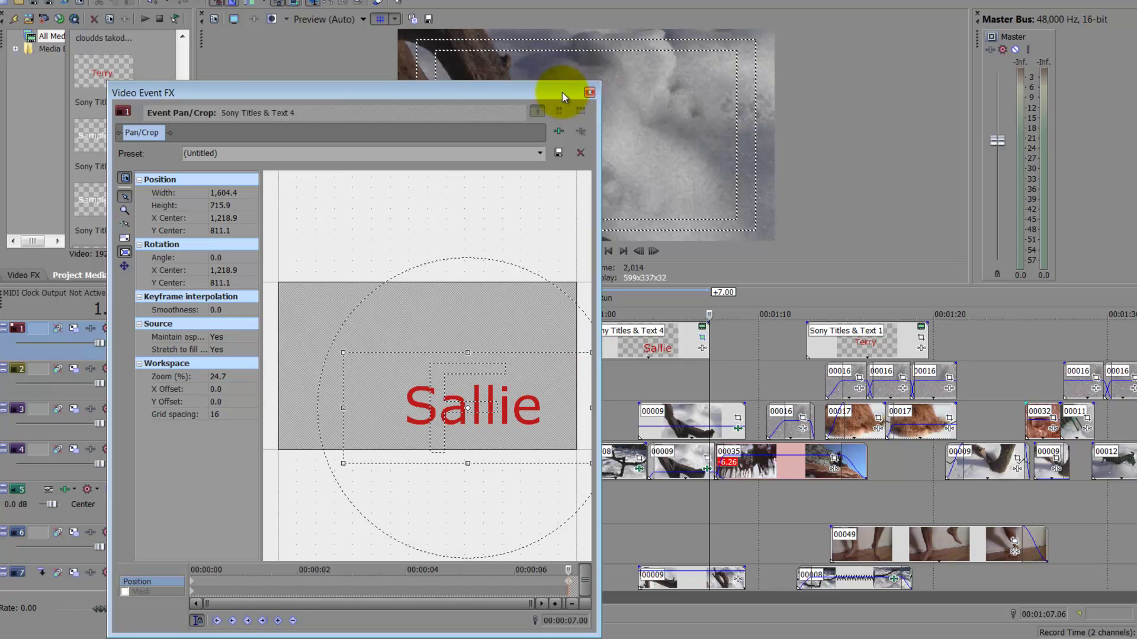
drag(562, 92, 439, 229)
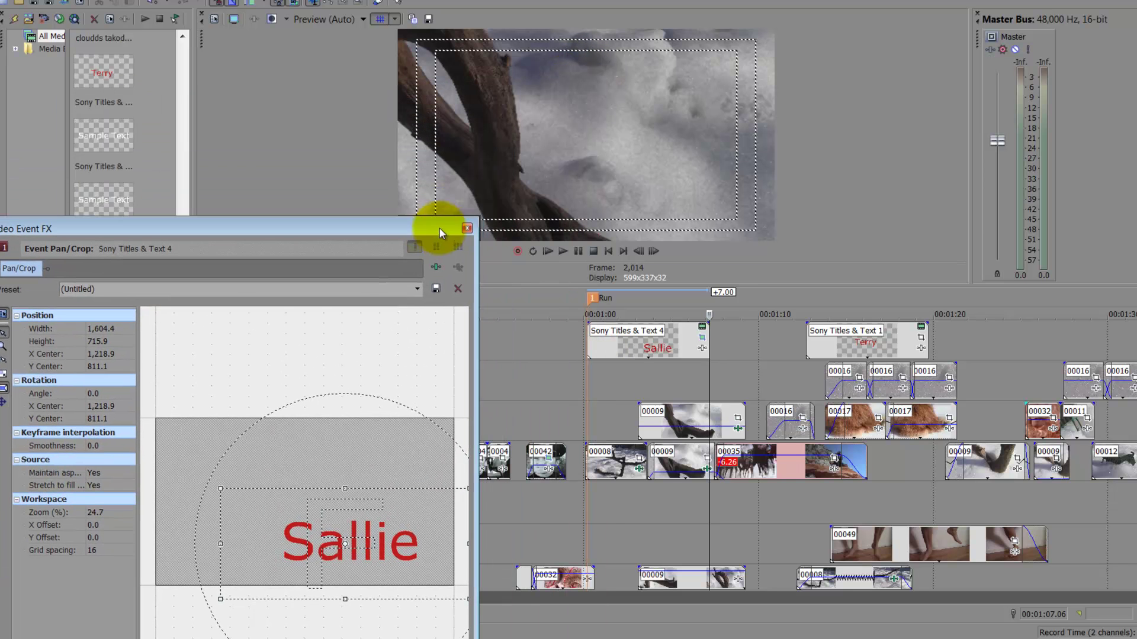
Play the Sallie title from 1:00 to preview its zoom, then stop playback.
click(586, 381)
key(space)
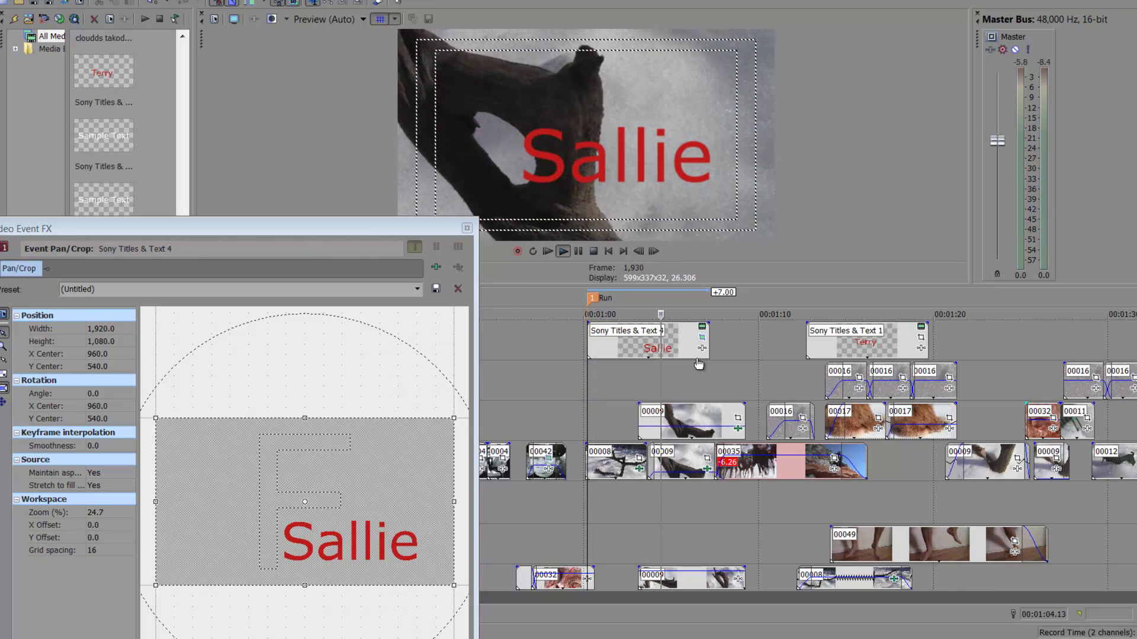
click(665, 348)
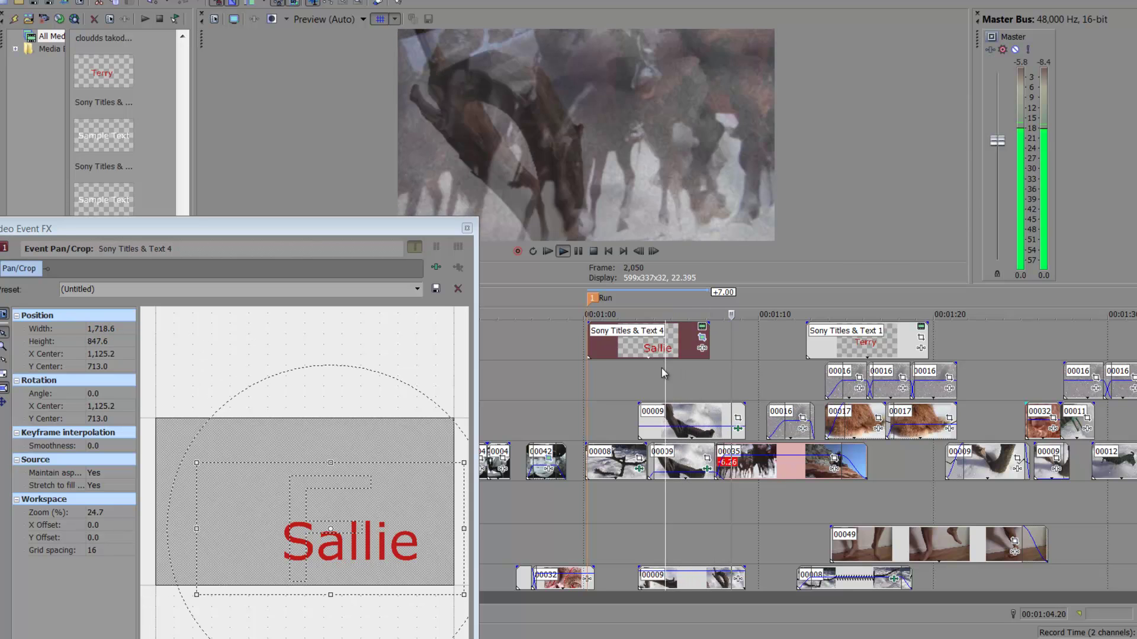
click(659, 374)
key(space)
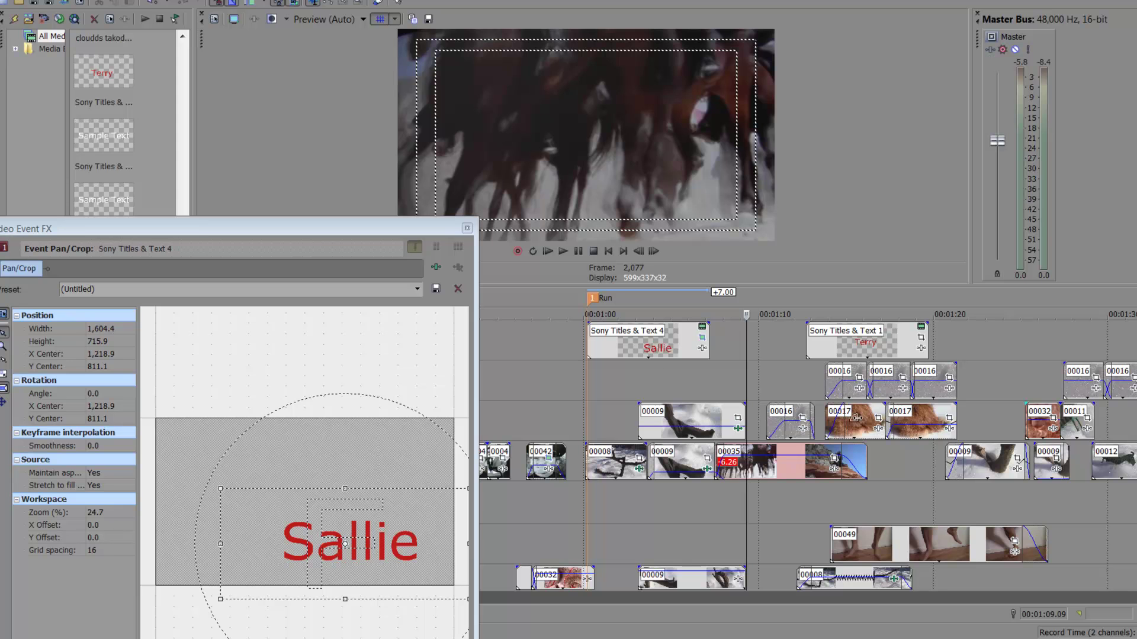